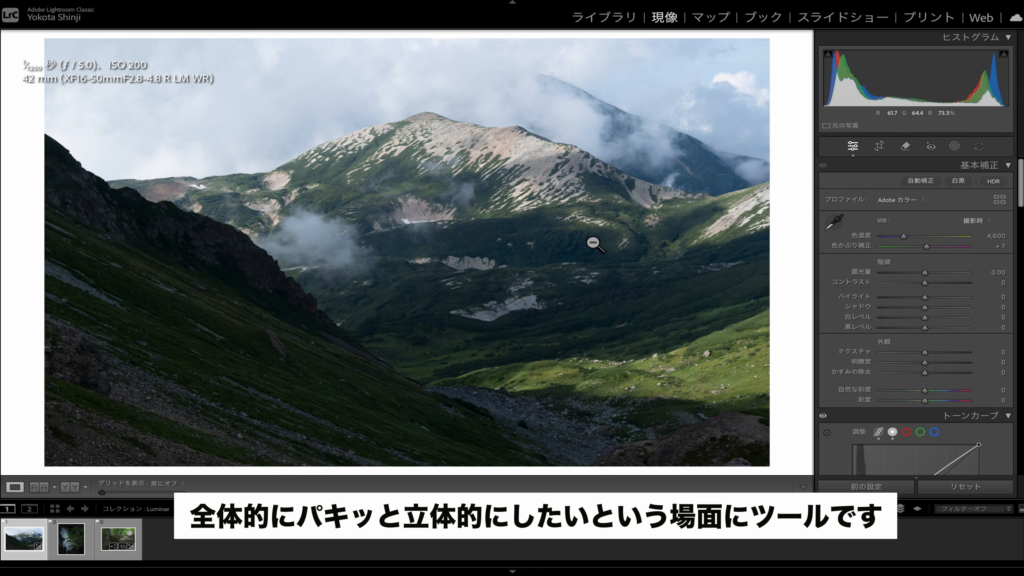
Try to brighten the whole photo with a tone curve raised at the upper midtones and the shadows.
scroll(970, 369, "down", 2)
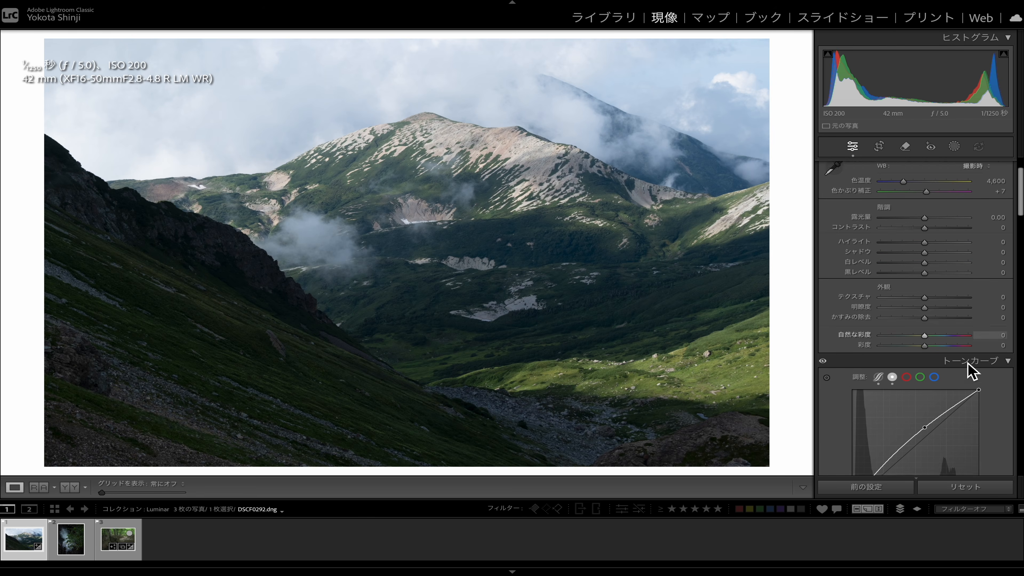
scroll(970, 369, "down", 1)
left_click(871, 450)
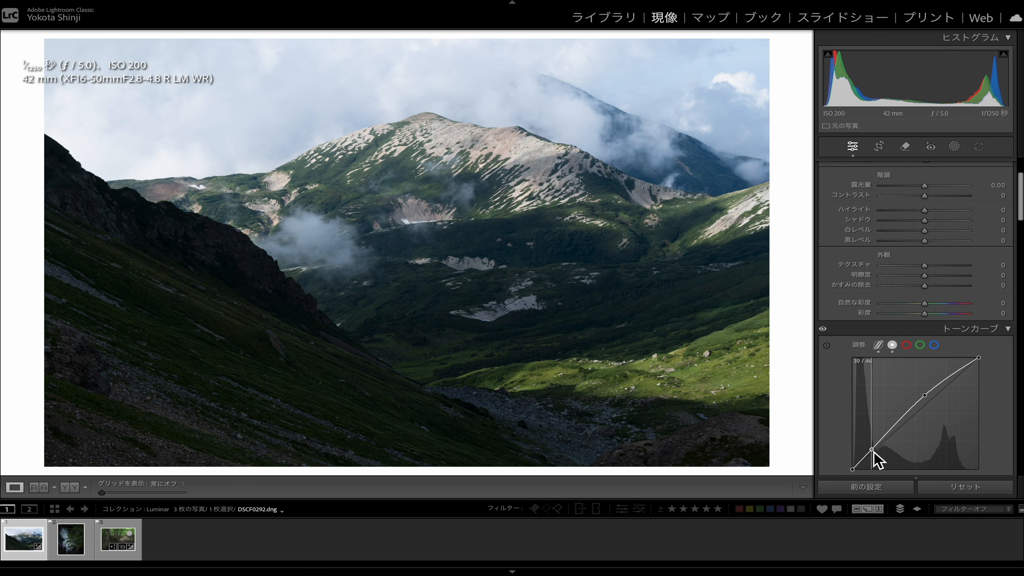
left_click_drag(925, 396, 925, 391)
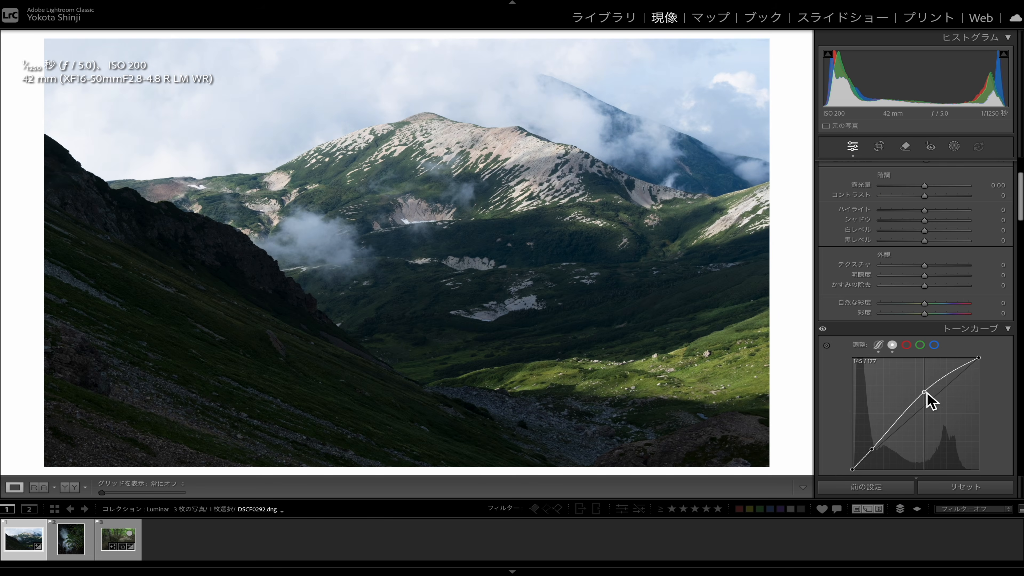
left_click_drag(874, 451, 873, 446)
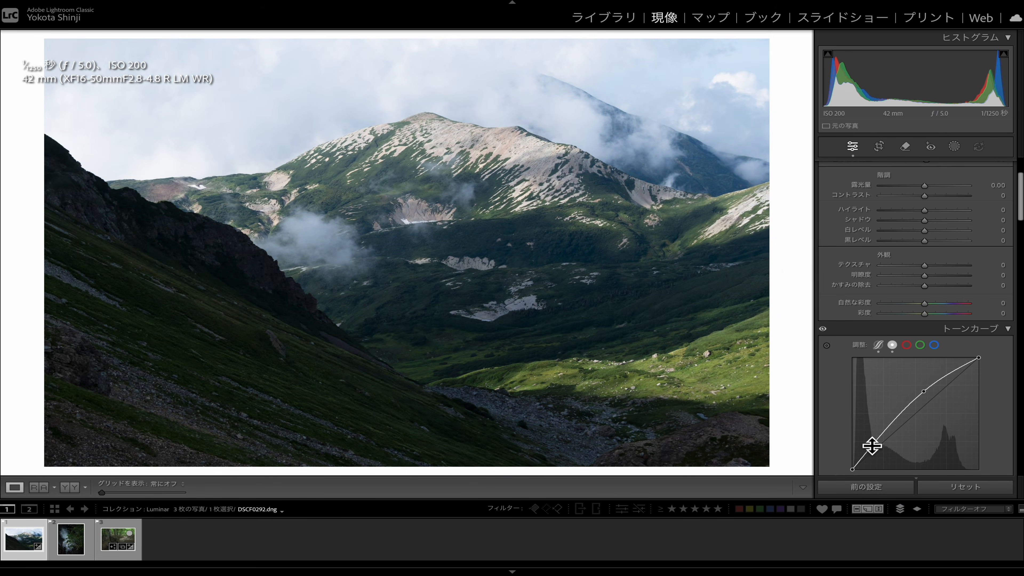
double_click(928, 403)
Create a wide radial gradient mask over the central mountain and valley, tilted to follow the slope.
left_click(957, 152)
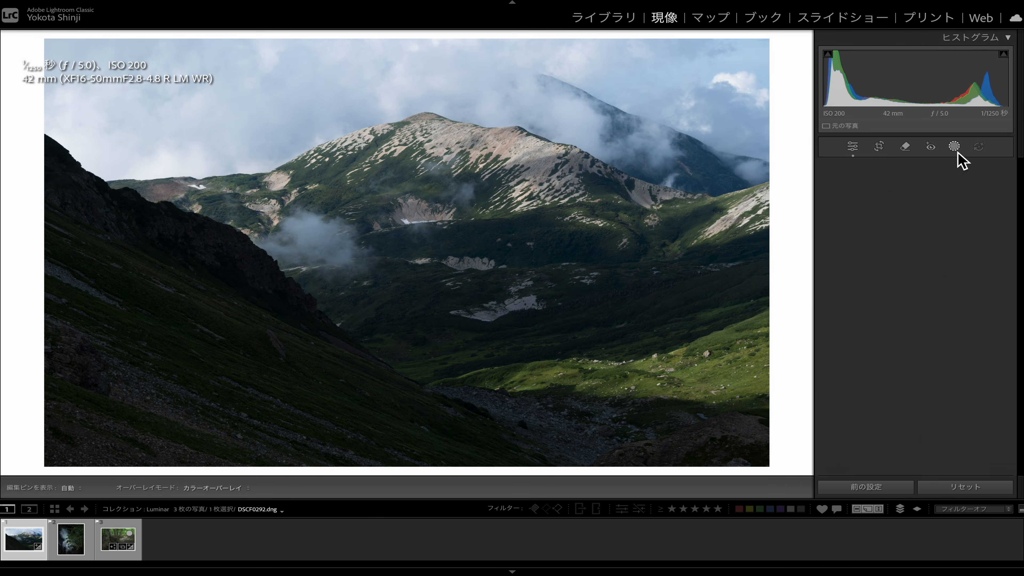
left_click(865, 294)
left_click_drag(453, 226, 662, 338)
left_click_drag(245, 227, 201, 165)
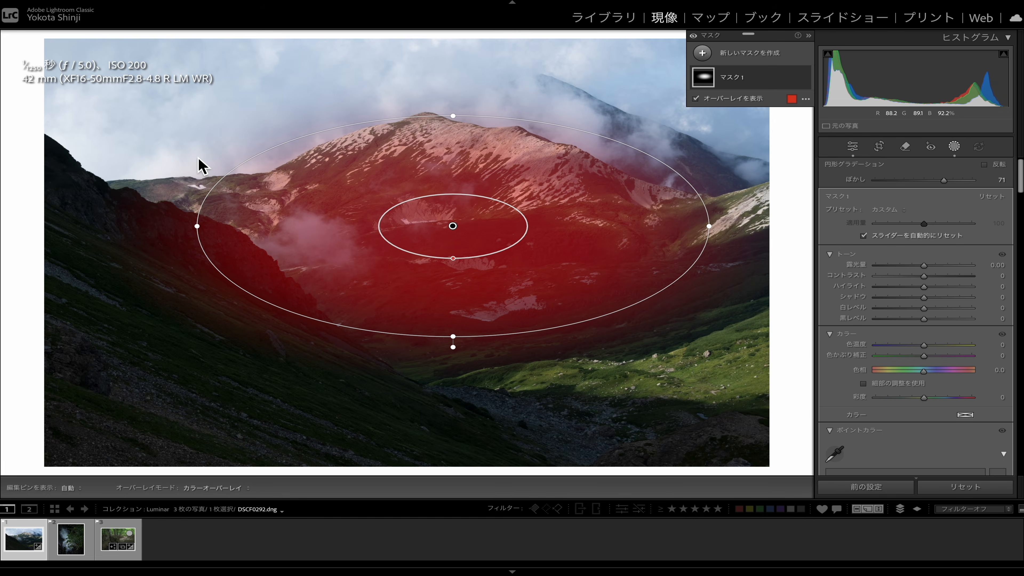
left_click_drag(375, 135, 407, 123)
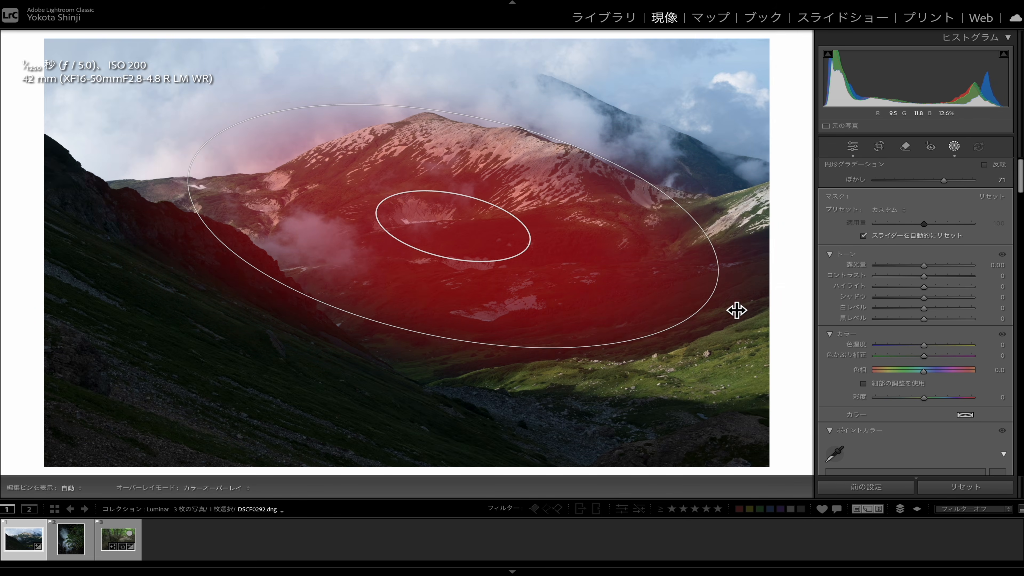
left_click_drag(720, 296, 774, 296)
left_click_drag(464, 235, 470, 248)
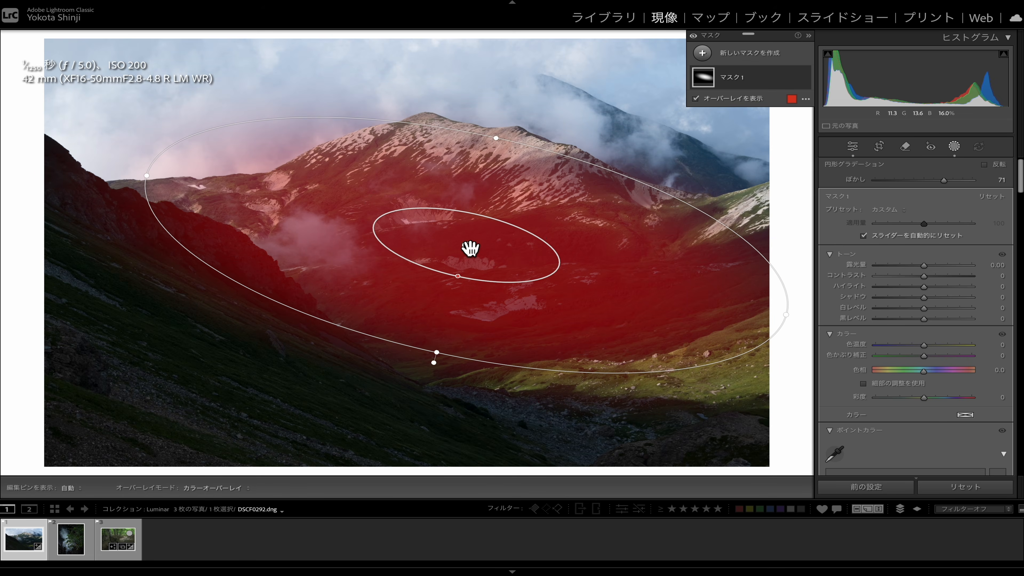
Set the radial mask's exposure to 0.33 and shape its curve with points at 151/174 and 54/56.
left_click_drag(931, 268, 935, 277)
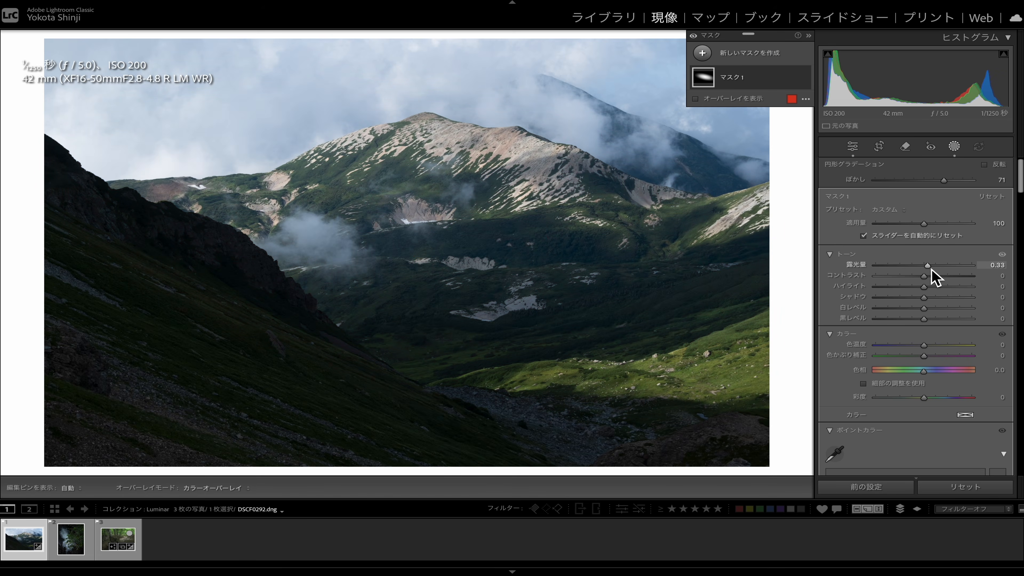
scroll(935, 278, "down", 10)
left_click_drag(939, 387, 934, 382)
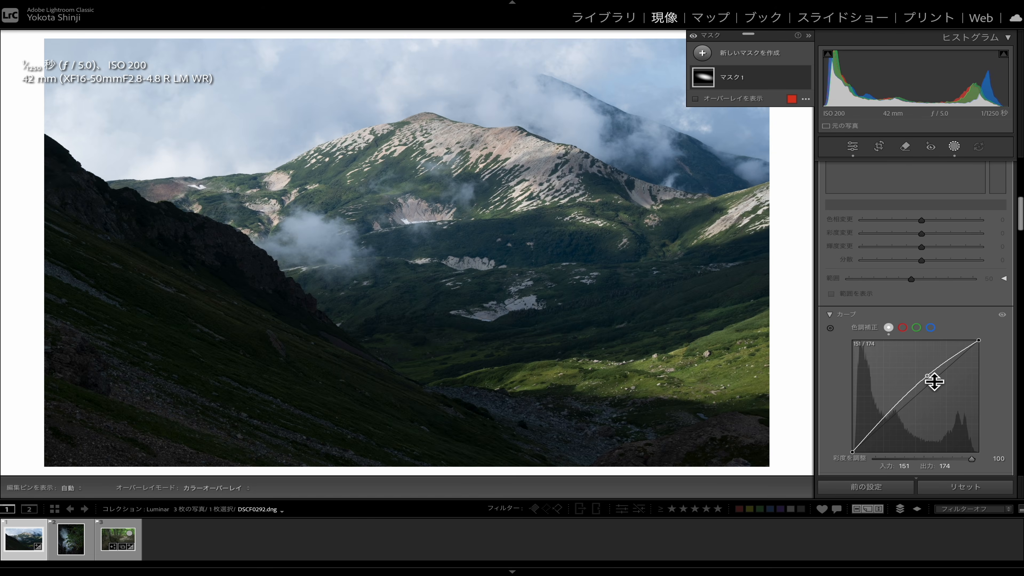
left_click_drag(887, 441, 886, 433)
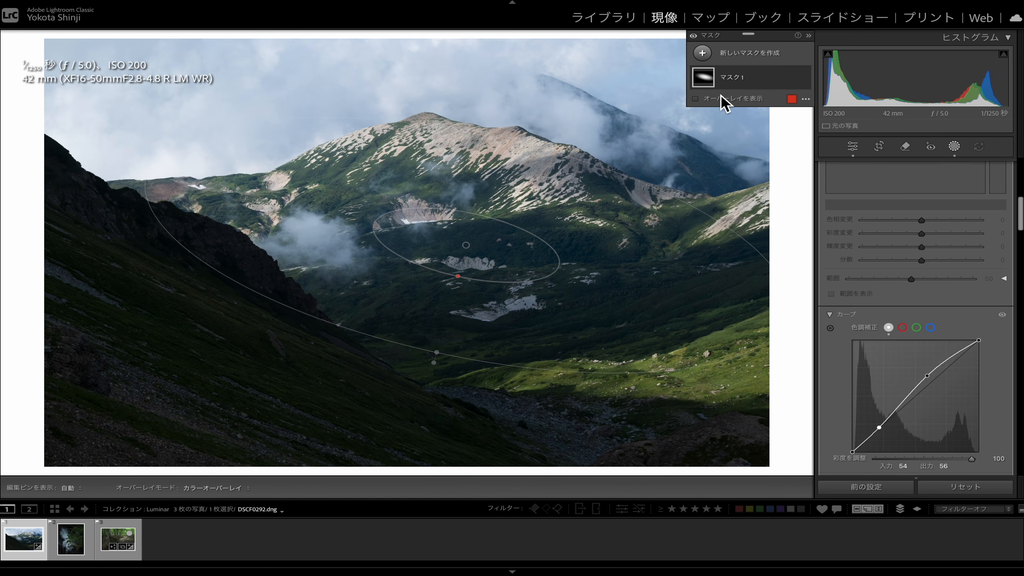
Delete the radial gradient component from the mask.
mouse_move(717, 94)
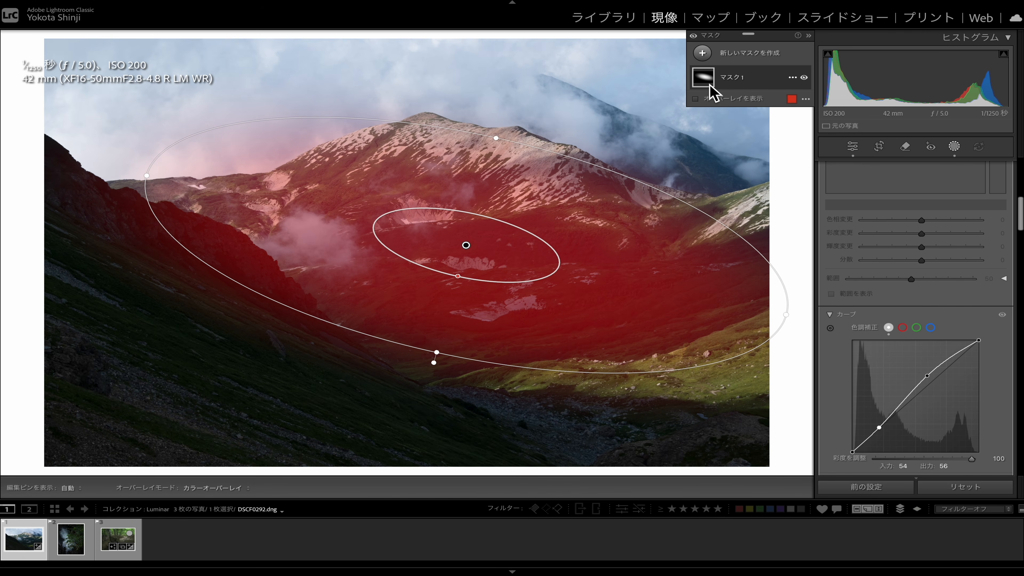
left_click(710, 92)
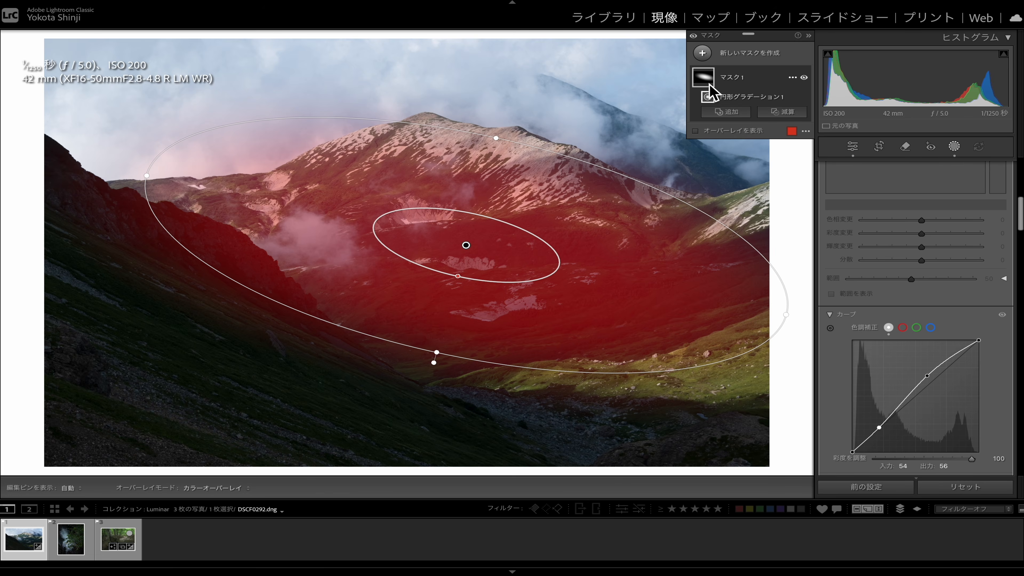
key("Delete")
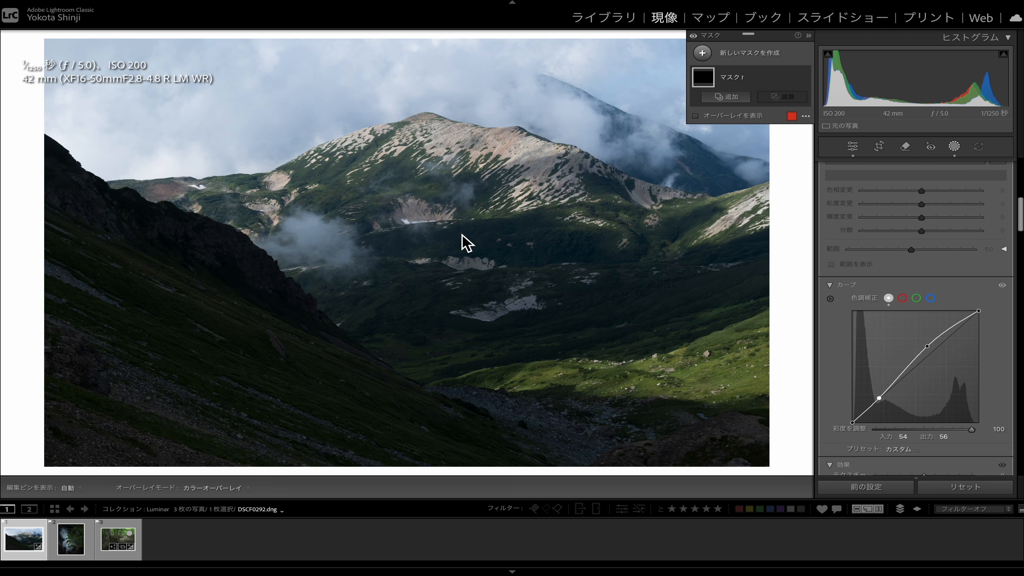
left_click_drag(889, 403, 884, 402)
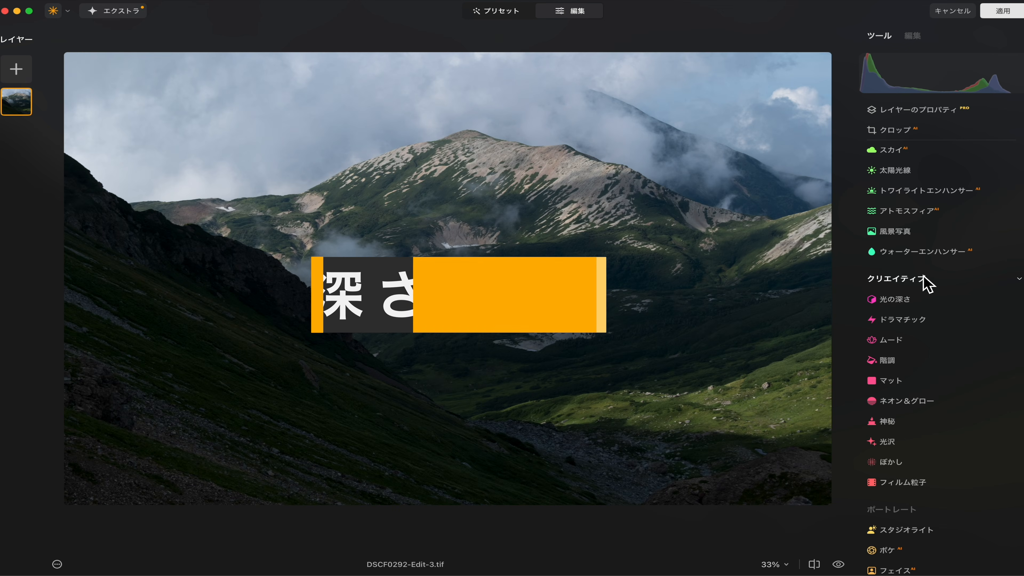
Open the 光の深さ (light depth) tool and set its 適用量 (amount) to 100.
left_click(918, 305)
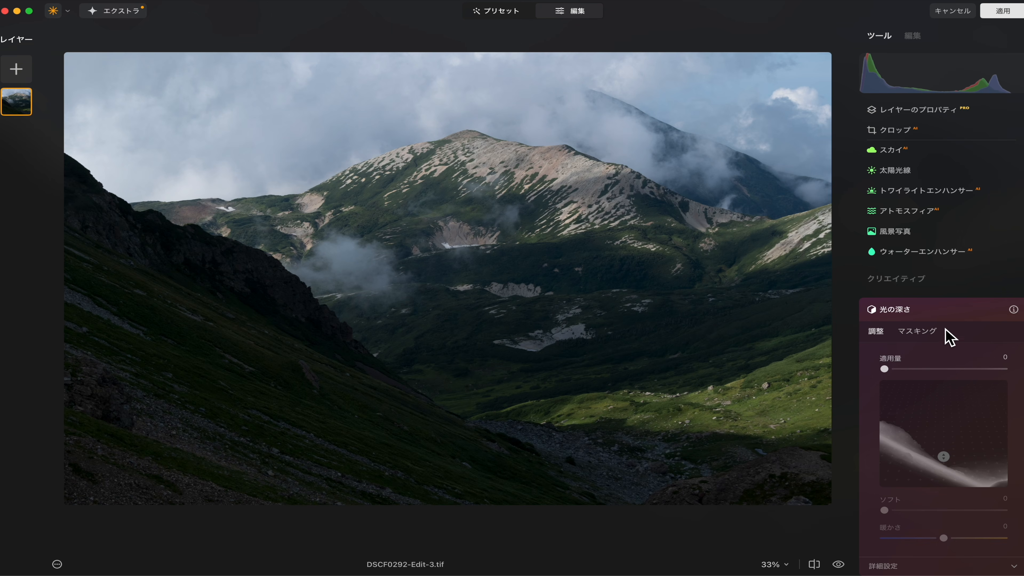
left_click_drag(885, 369, 1008, 369)
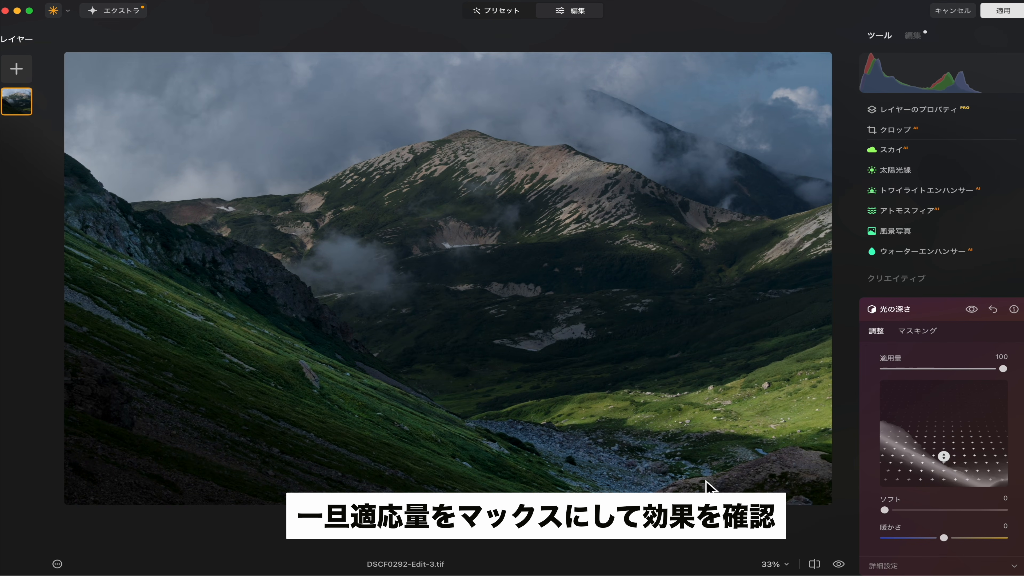
mouse_move(1003, 369)
left_mouse_down()
mouse_move(931, 369)
mouse_move(1002, 369)
left_mouse_up()
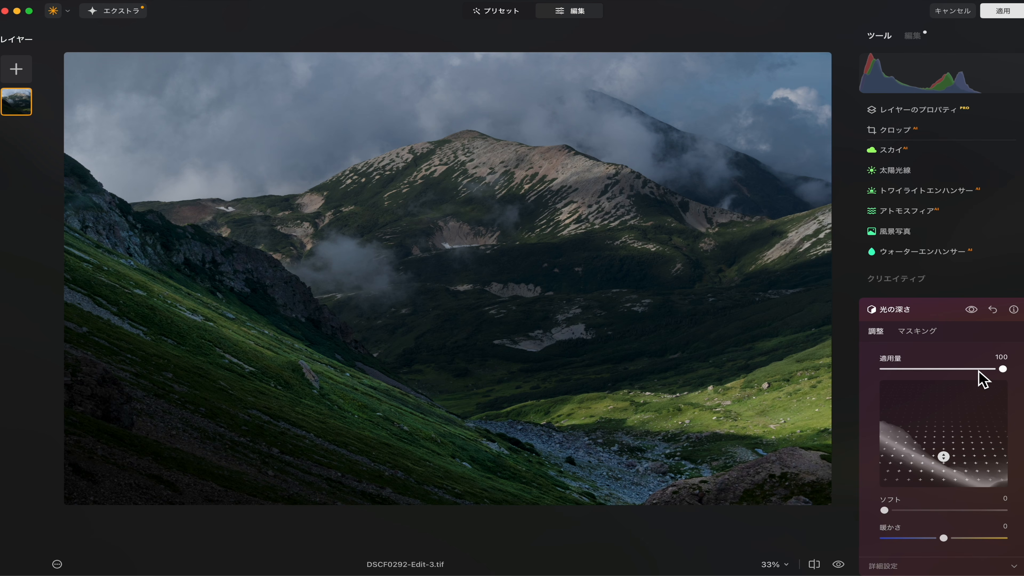
mouse_move(1003, 369)
left_mouse_down()
mouse_move(971, 369)
mouse_move(1003, 369)
left_mouse_up()
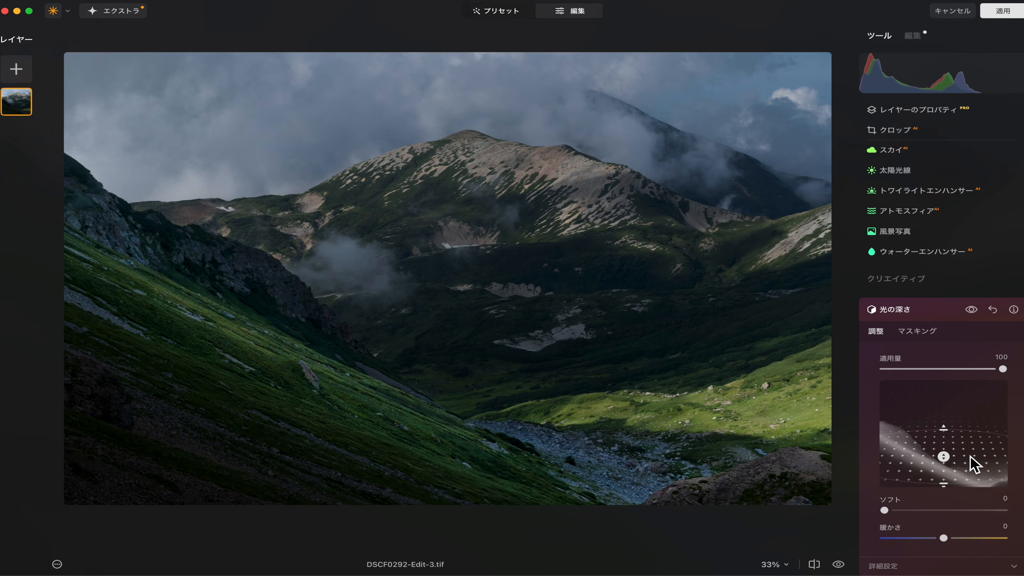
Move the 光の深さ light position back into the distant valley and set 適用量 to 71.
left_click_drag(952, 463, 944, 420)
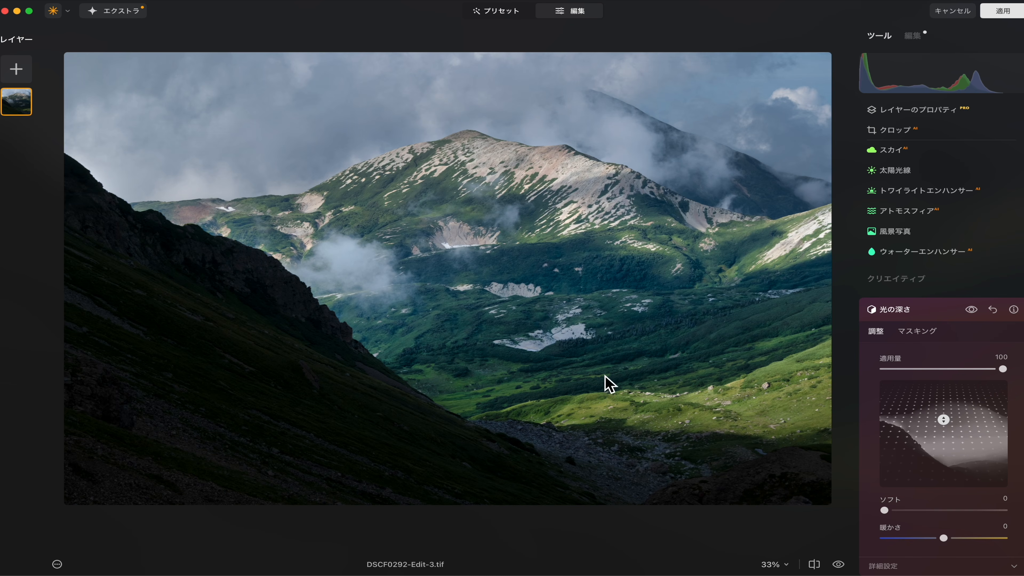
mouse_move(951, 422)
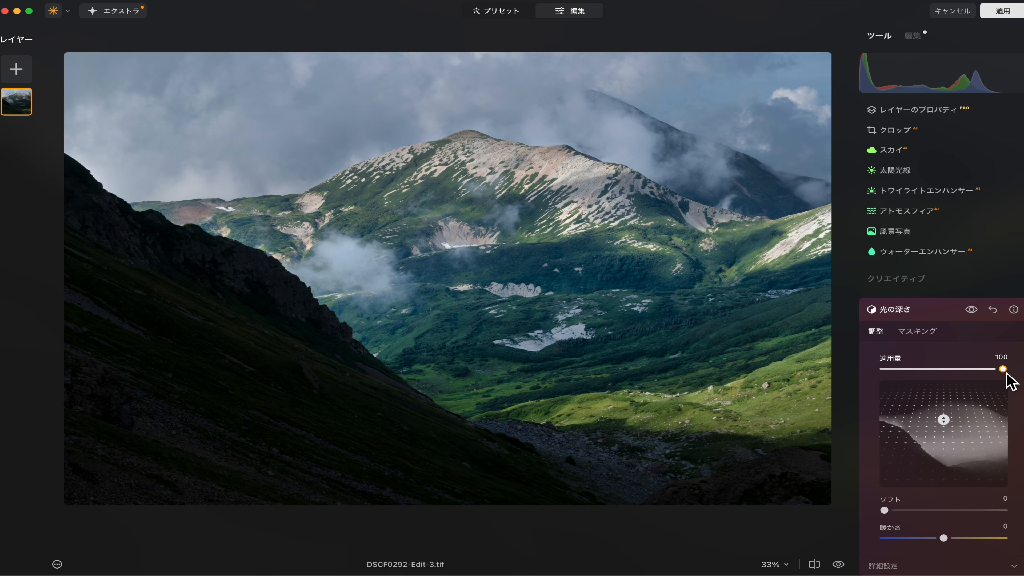
left_click_drag(1005, 374, 971, 375)
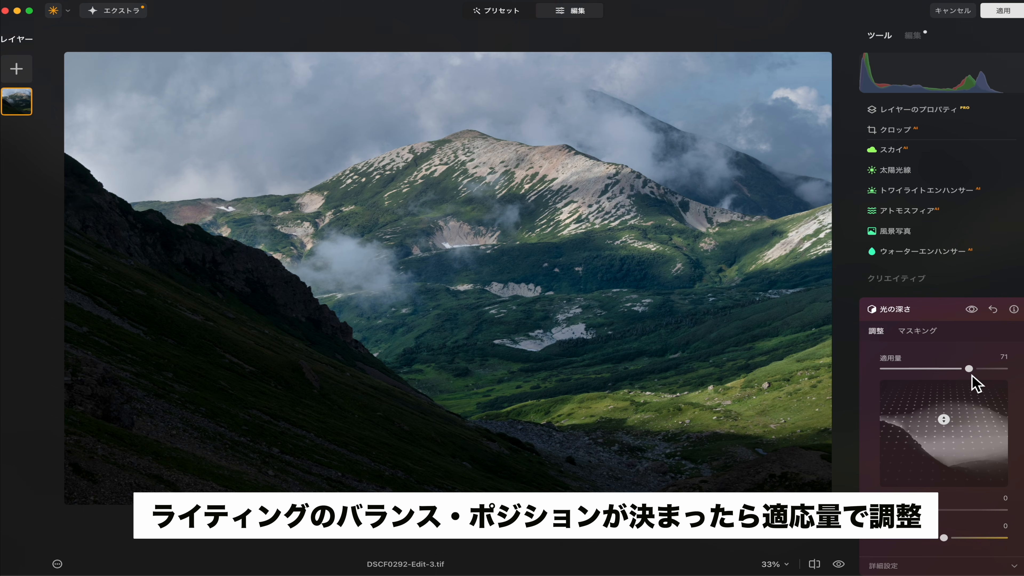
Compare the photo with and without the 光の深さ effect by switching its visibility off and on.
left_click(972, 310)
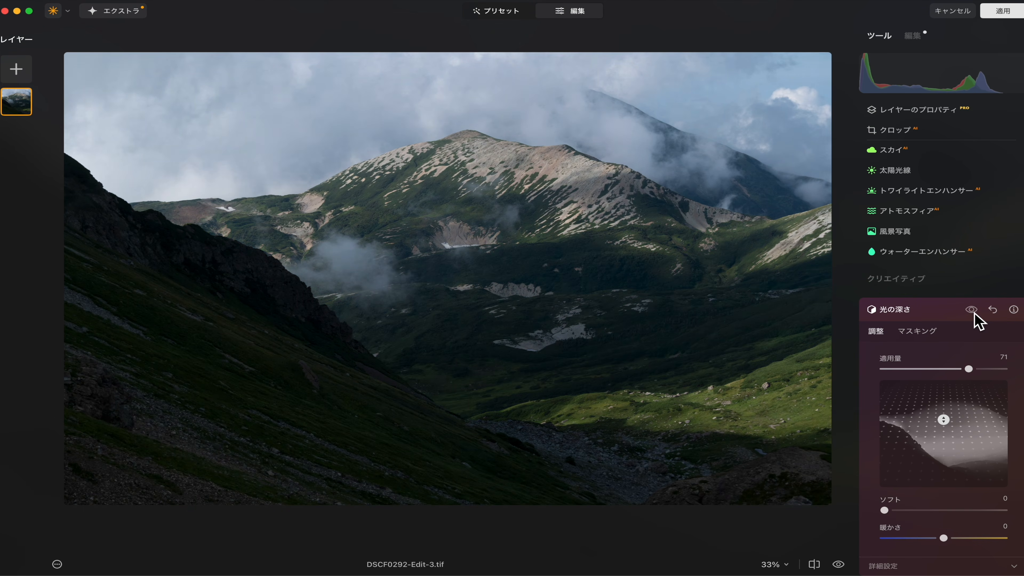
left_click(973, 310)
left_click(972, 310)
left_click(972, 310)
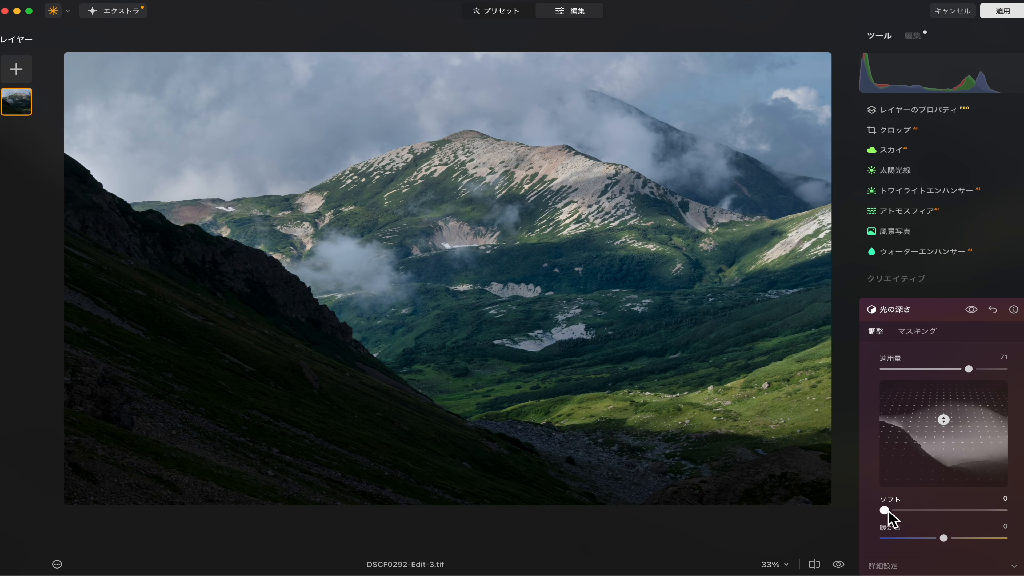
Try several softness levels, set ソフト to 38, and warm the lit area by setting 暖かさ to 12.
left_click_drag(888, 511, 942, 511)
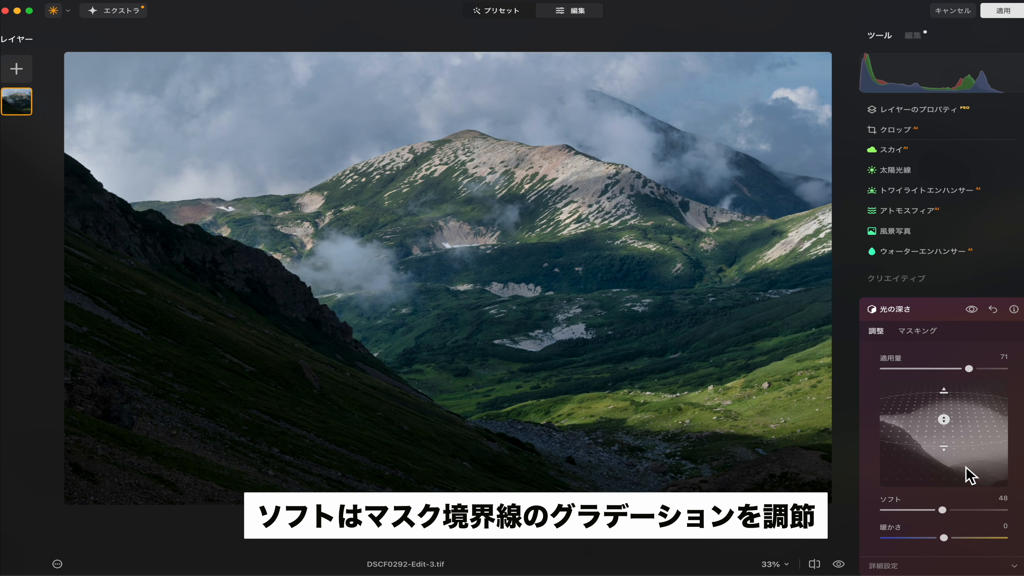
left_click_drag(945, 512, 868, 522)
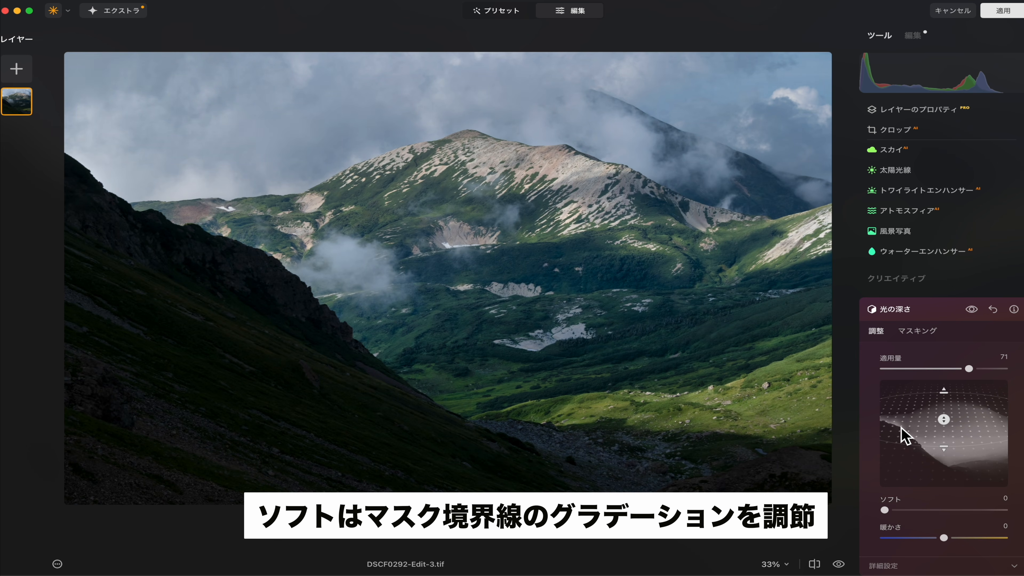
left_click_drag(896, 522, 951, 514)
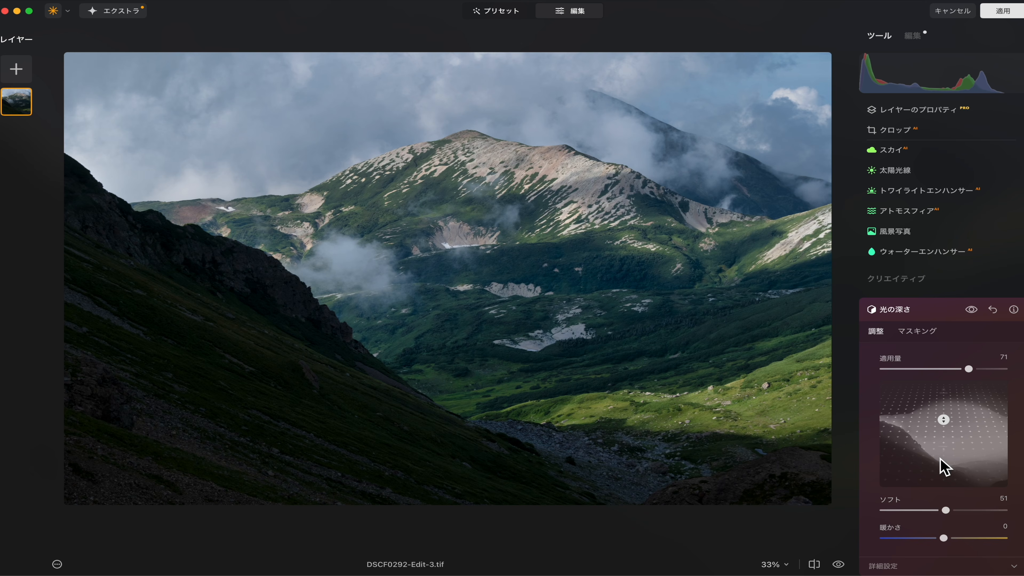
mouse_move(945, 511)
left_mouse_down()
mouse_move(879, 513)
mouse_move(929, 514)
left_mouse_up()
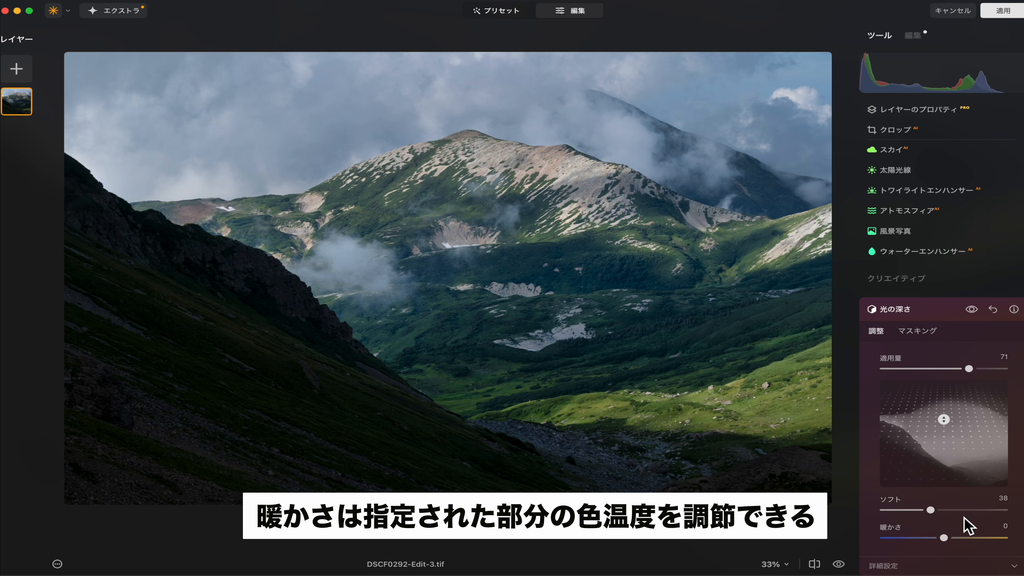
mouse_move(946, 541)
left_mouse_down()
mouse_move(960, 542)
mouse_move(926, 540)
mouse_move(938, 543)
left_mouse_up()
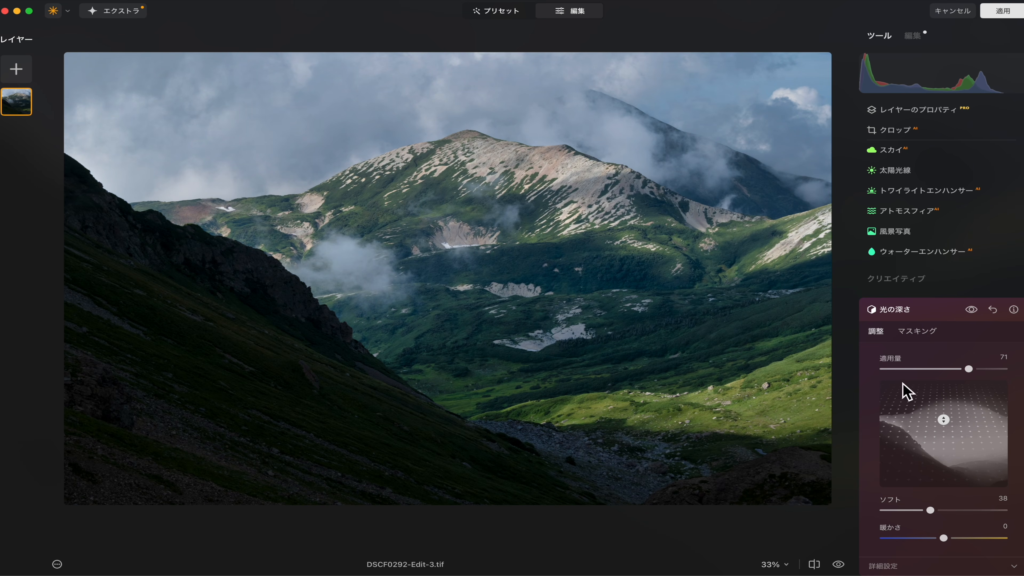
left_click_drag(946, 540, 959, 542)
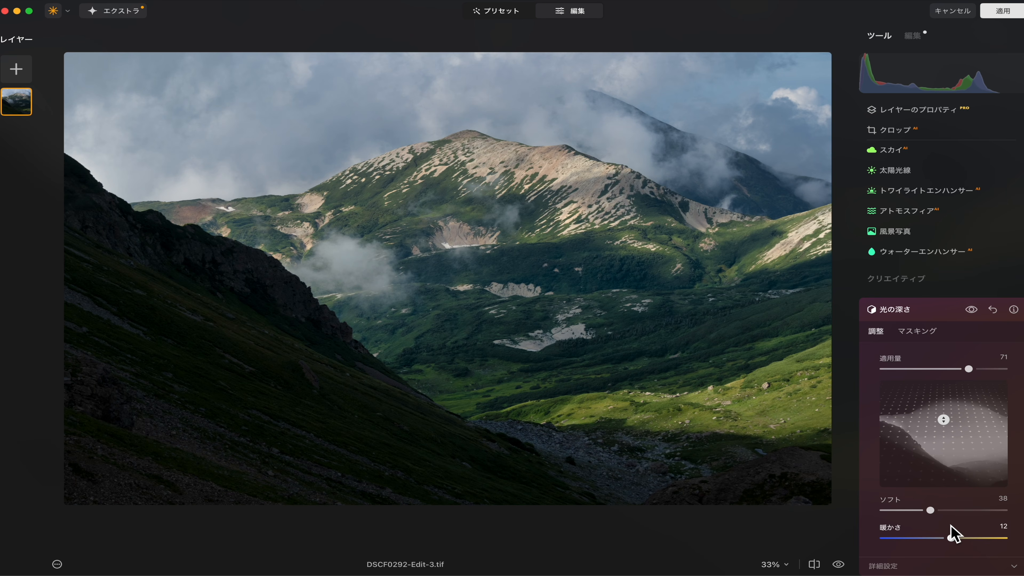
Expand the 詳細設定 of 光の深さ, try 近くの明るさ (near brightness) at 4, and reset it to -50.
left_click(895, 566)
scroll(917, 420, "down", 5)
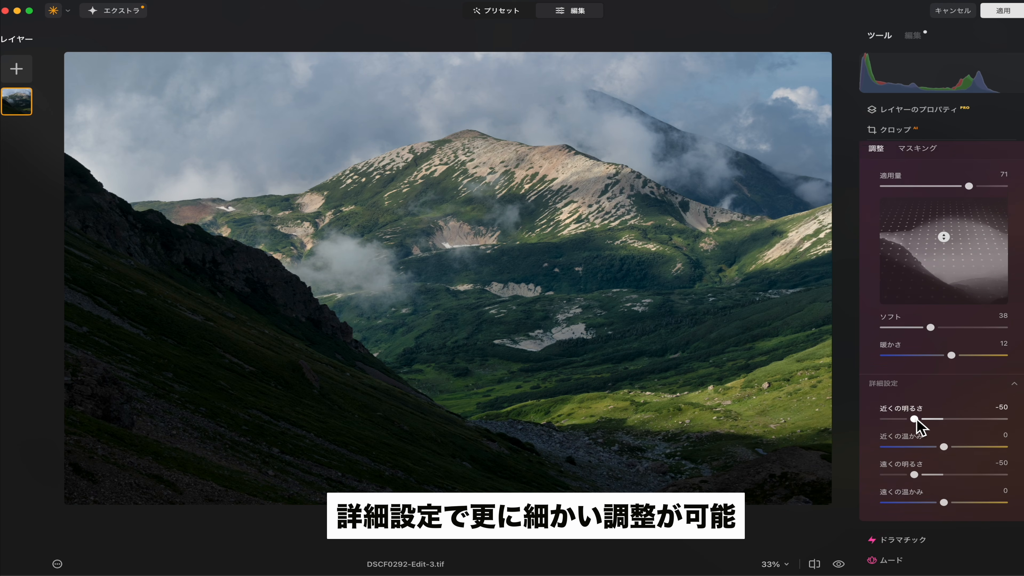
scroll(927, 403, "down", 2)
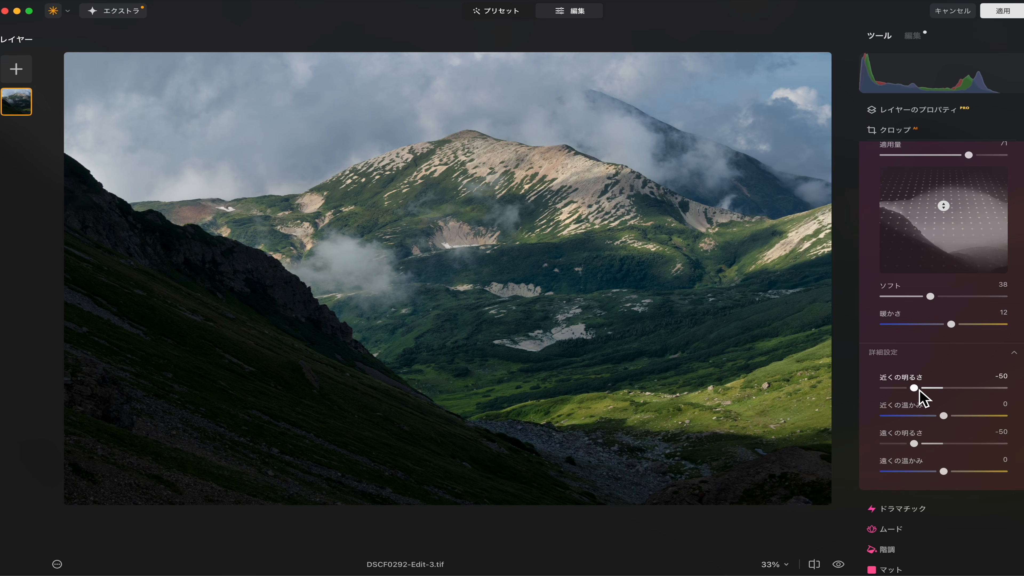
mouse_move(939, 245)
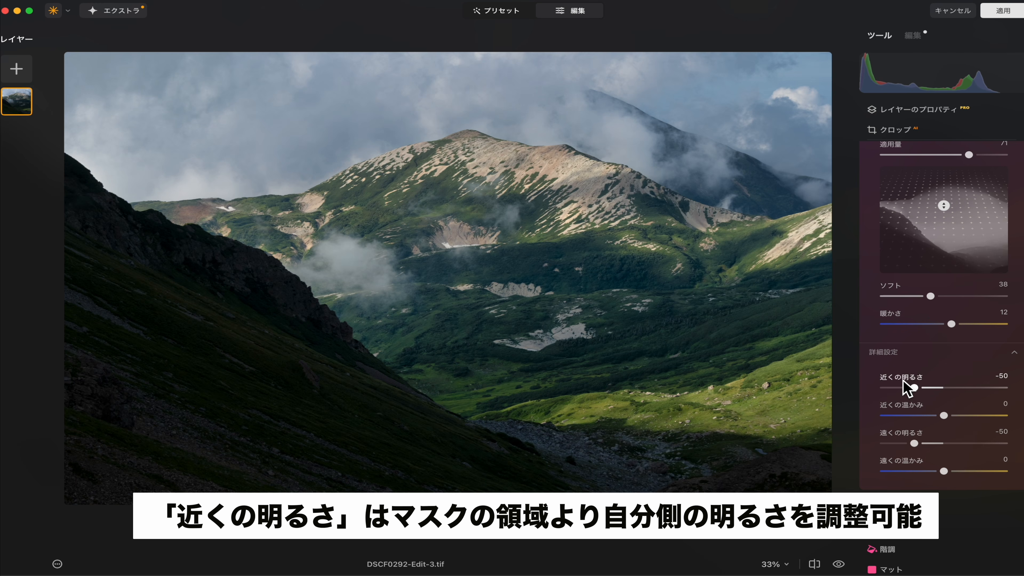
left_click_drag(914, 388, 947, 390)
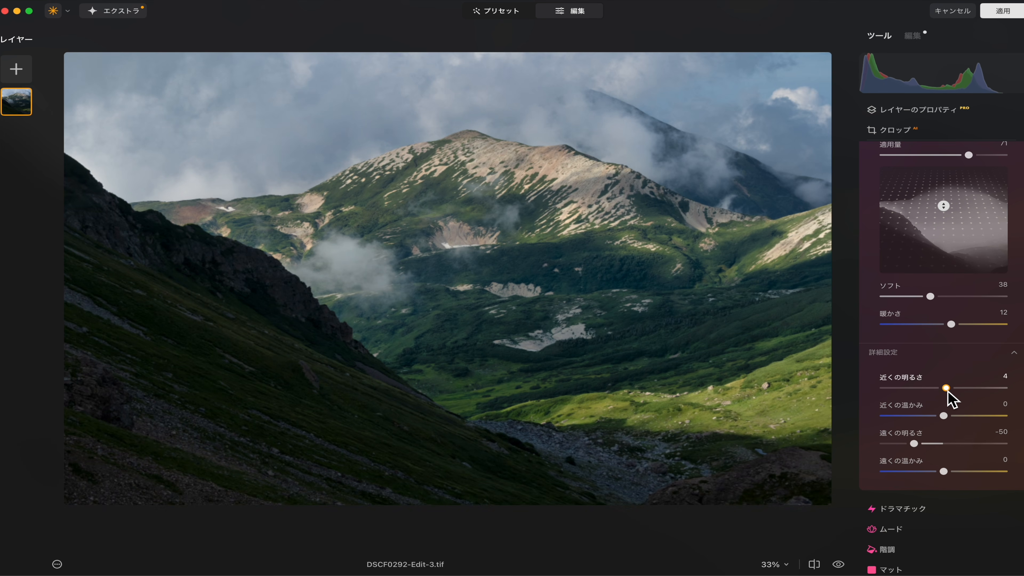
double_click(948, 392)
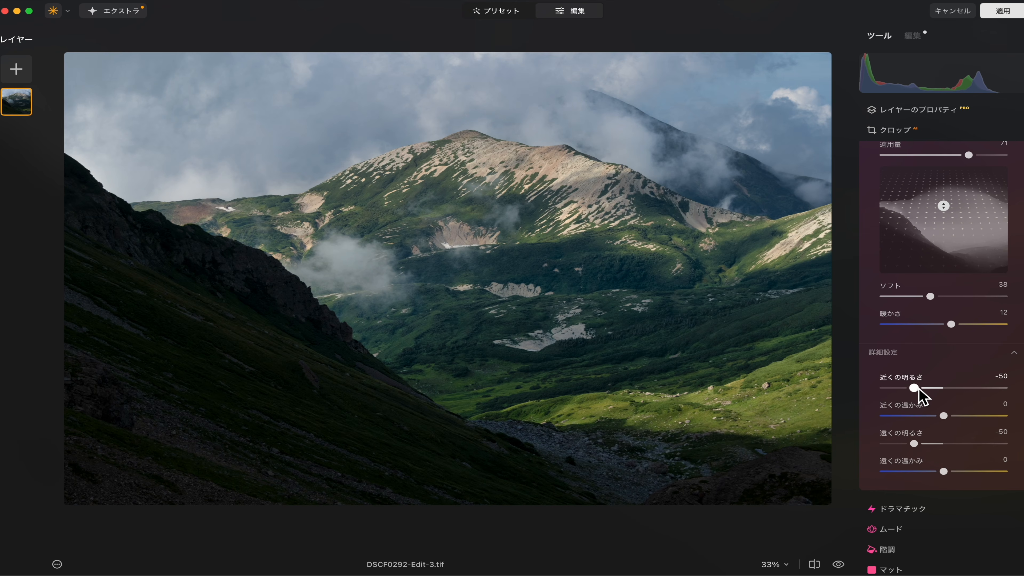
Set 近くの明るさ to 6 and cool the near area by setting 近くの温かみ to -18.
left_click_drag(919, 390, 955, 389)
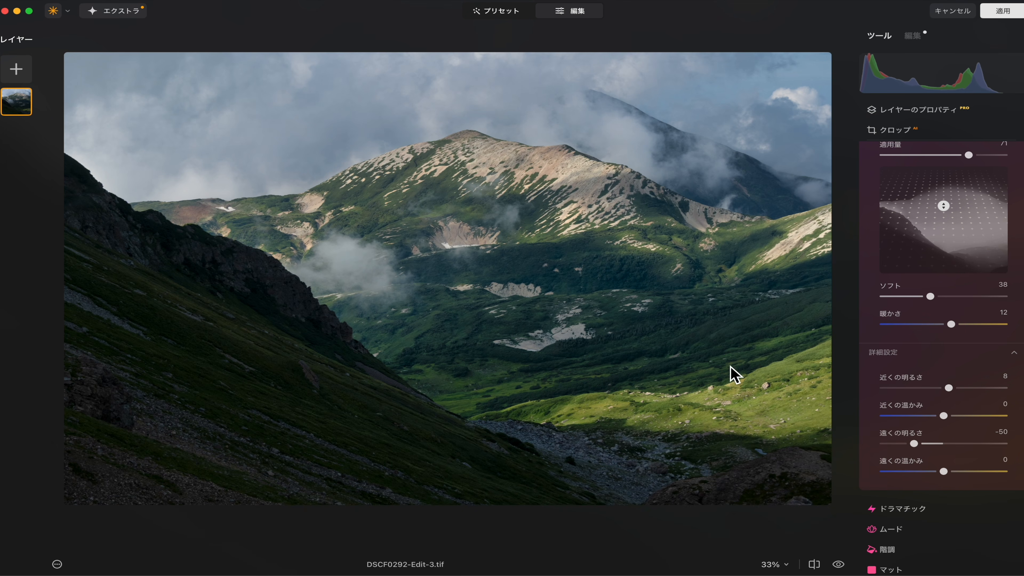
left_click_drag(953, 391, 952, 392)
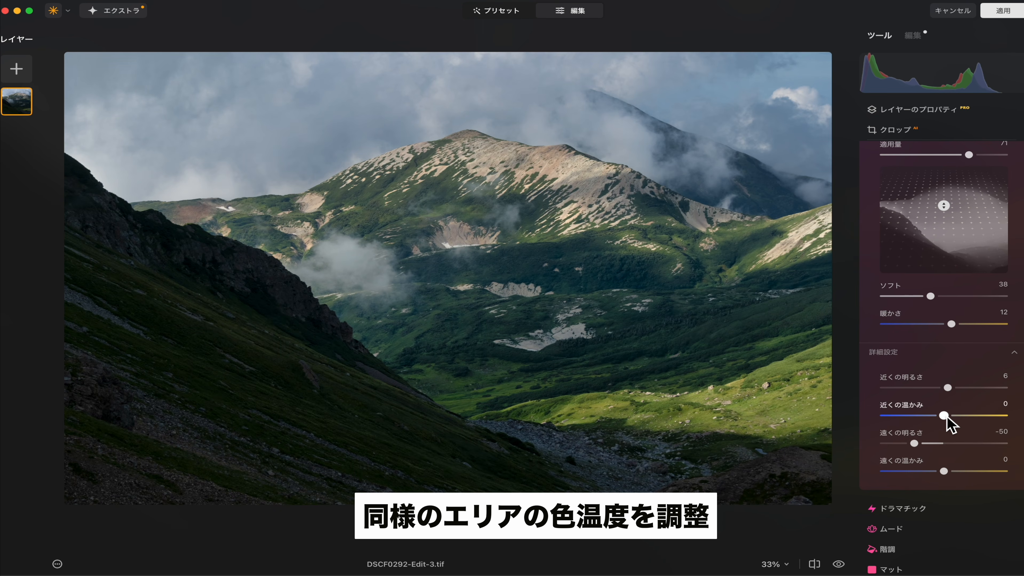
mouse_move(946, 418)
left_mouse_down()
mouse_move(858, 417)
mouse_move(1003, 416)
mouse_move(942, 420)
left_mouse_up()
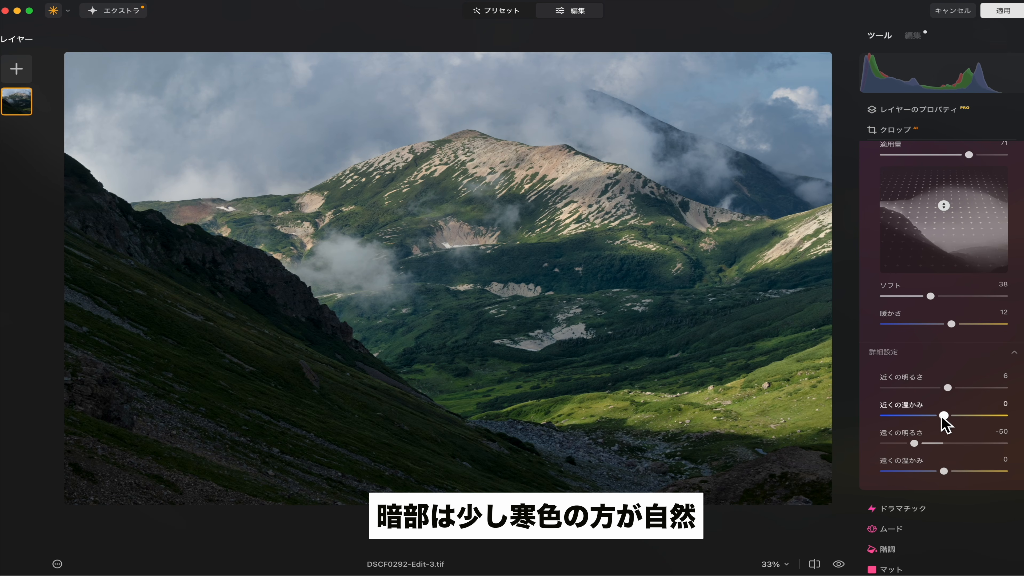
left_click_drag(942, 420, 935, 418)
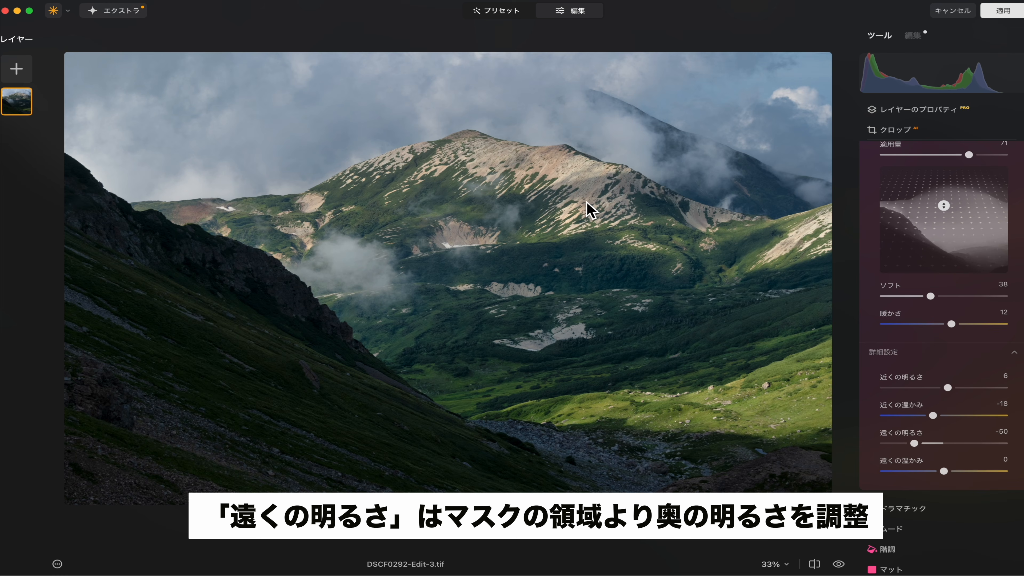
Try 遠くの明るさ at levels up to 100, and settle on -22 for the area behind the light.
left_click_drag(922, 446, 1016, 451)
left_click_drag(924, 433, 988, 444)
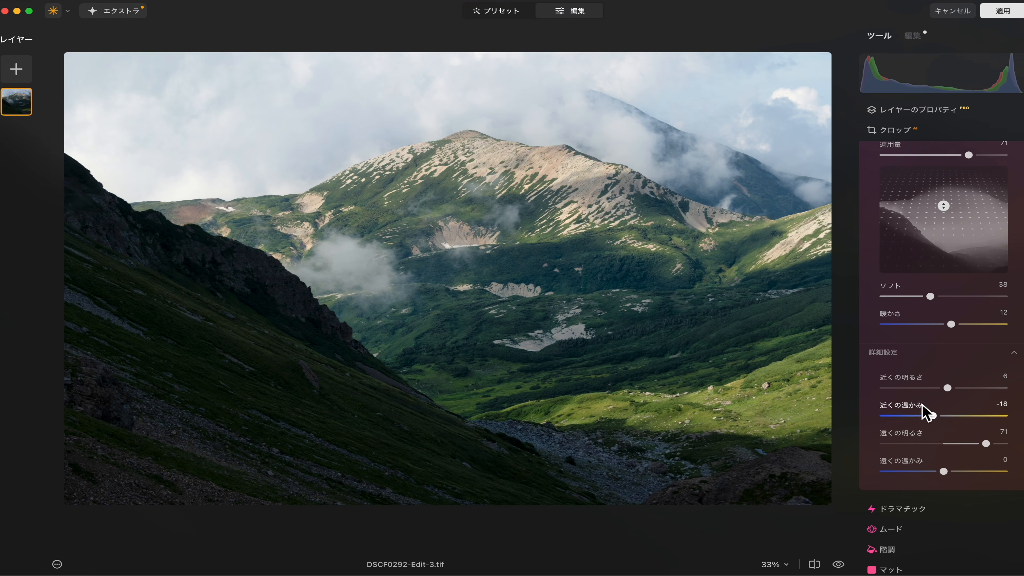
left_click_drag(986, 444, 1022, 448)
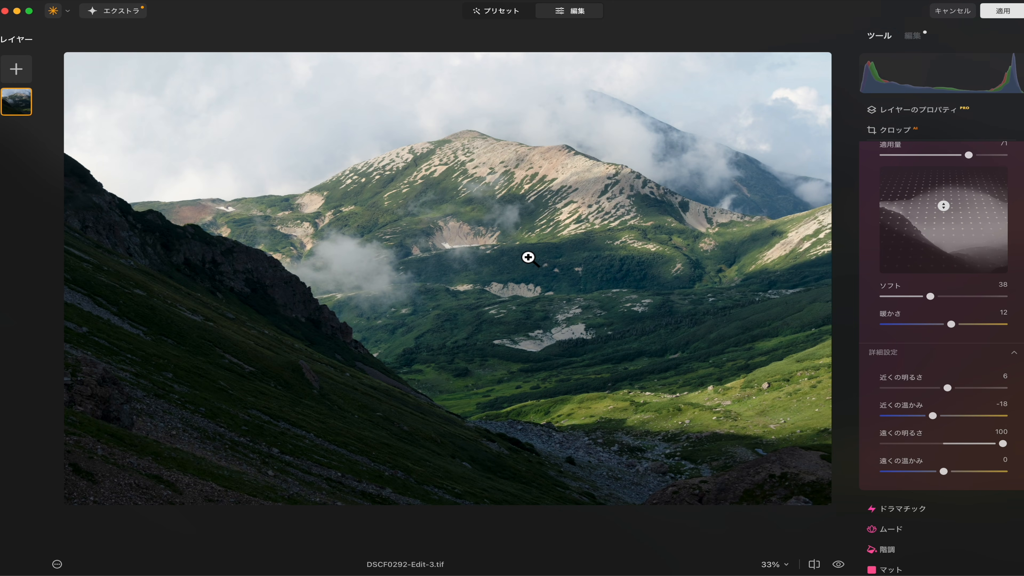
left_click_drag(1004, 448, 928, 447)
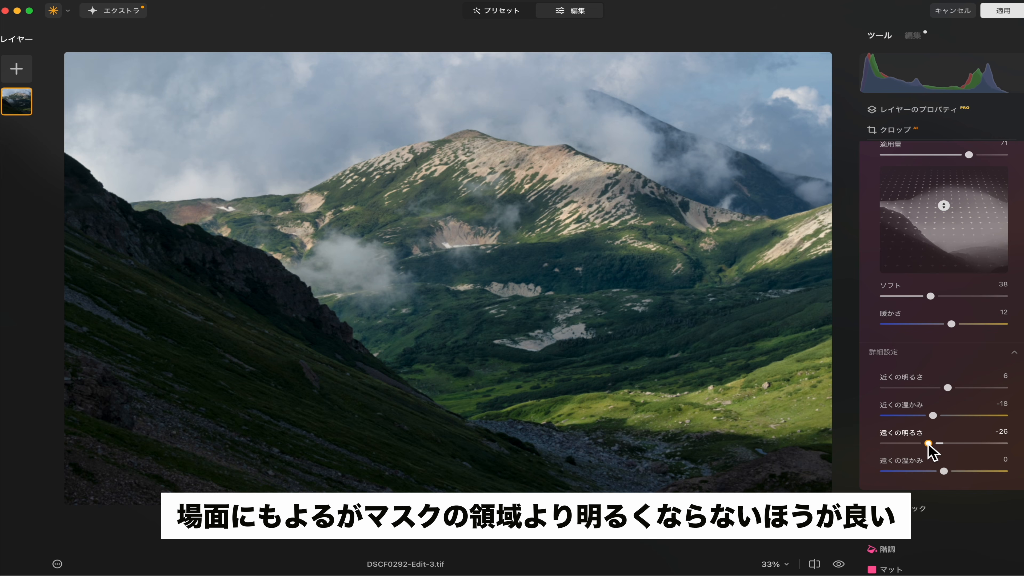
left_click_drag(928, 447, 931, 447)
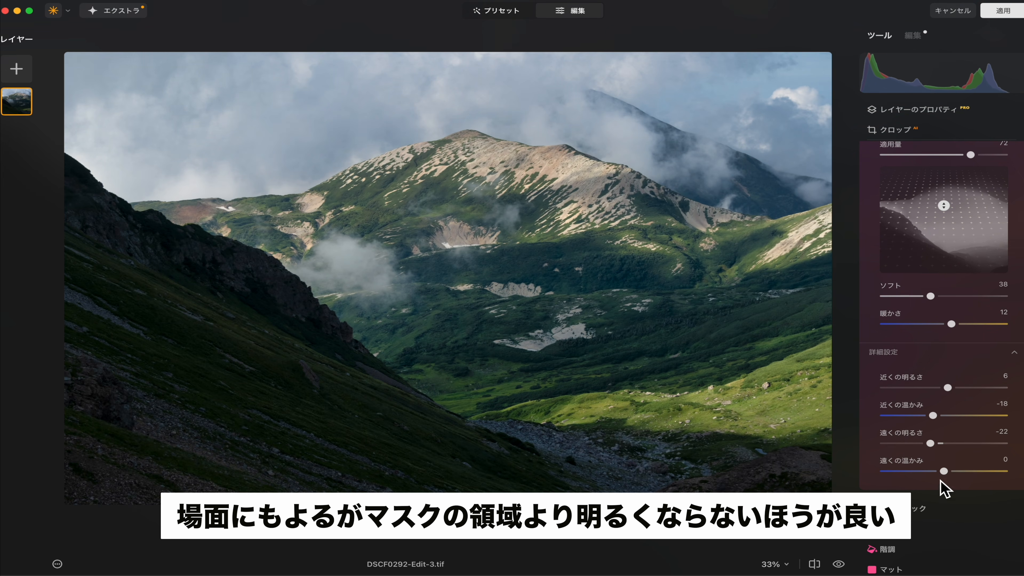
Try cooler and warmer 遠くの温かみ values for the far area, including -65, and set it to -2.
mouse_move(944, 472)
left_mouse_down()
mouse_move(985, 472)
mouse_move(920, 473)
mouse_move(940, 472)
left_mouse_up()
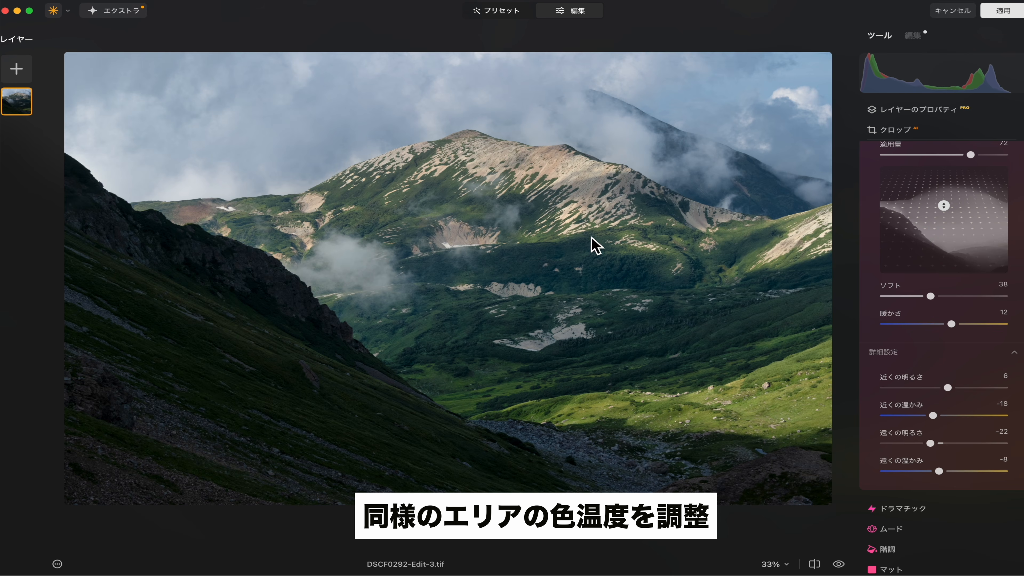
left_click_drag(944, 471, 903, 472)
double_click(903, 471)
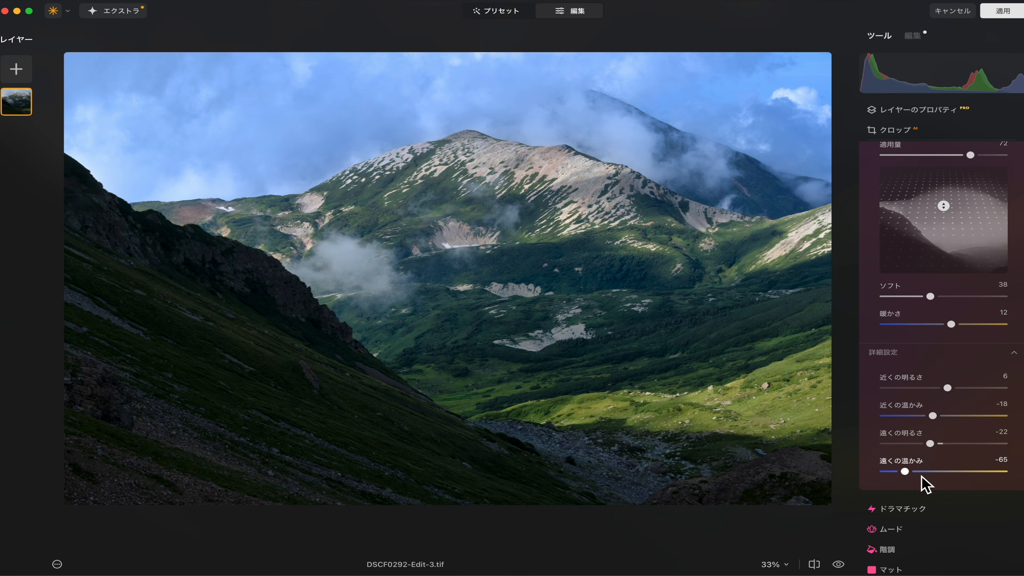
left_click_drag(944, 472, 957, 472)
double_click(957, 471)
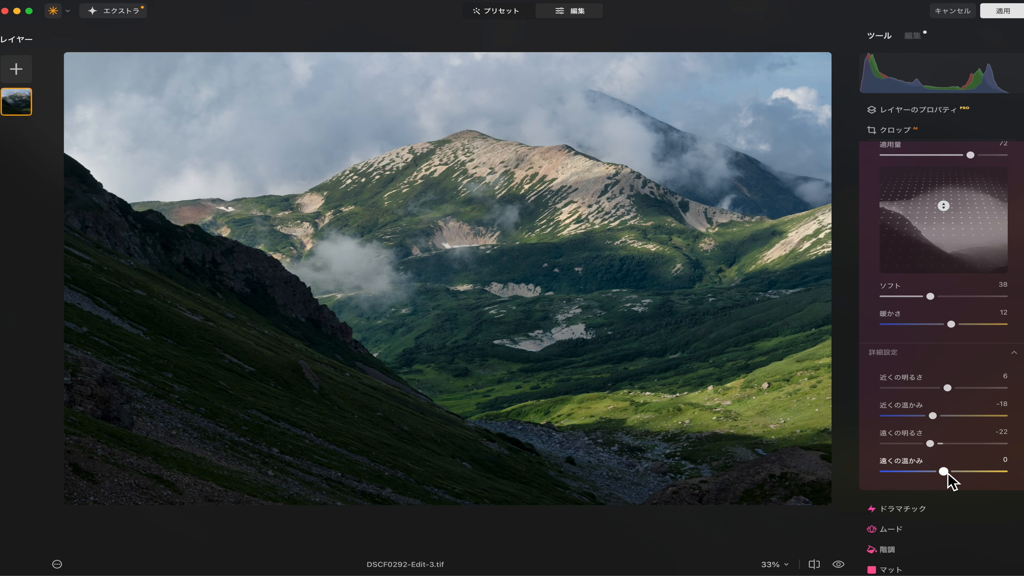
left_click_drag(948, 472, 947, 473)
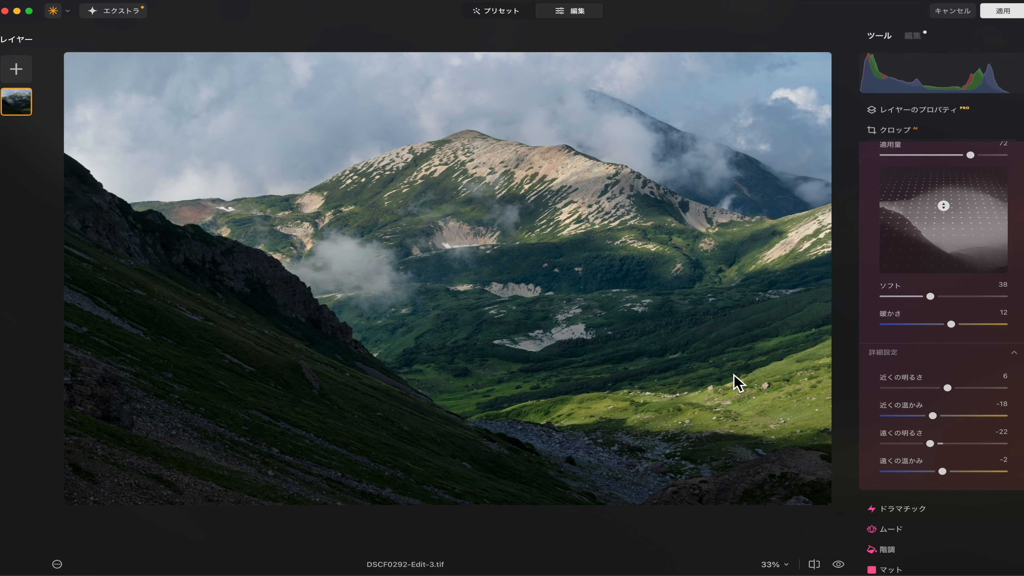
Close 光の深さ and shape the トーンカーブ in 現像, raising the highlights and anchoring the shadows near the diagonal.
scroll(937, 291, "up", 2)
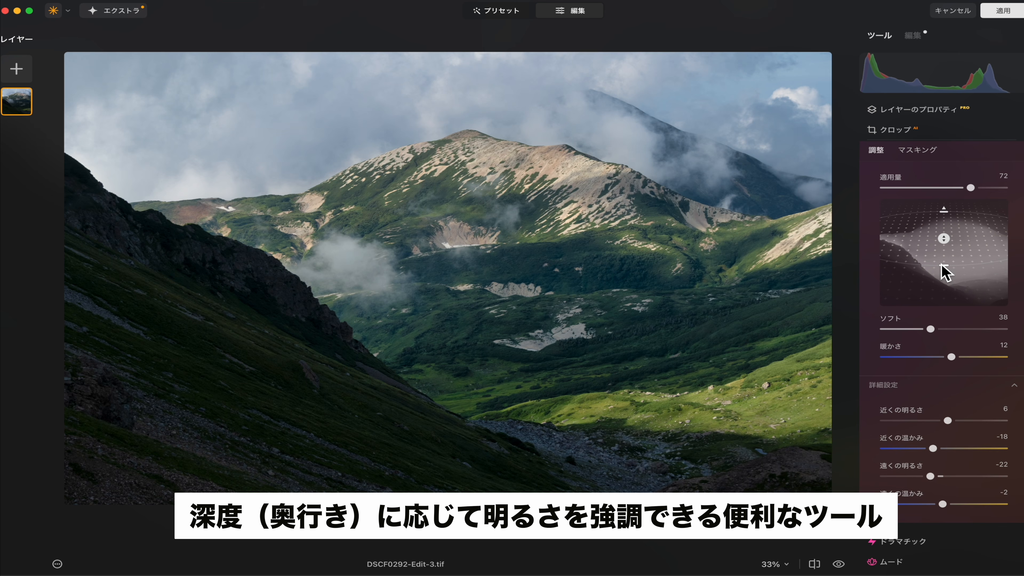
scroll(940, 259, "up", 5)
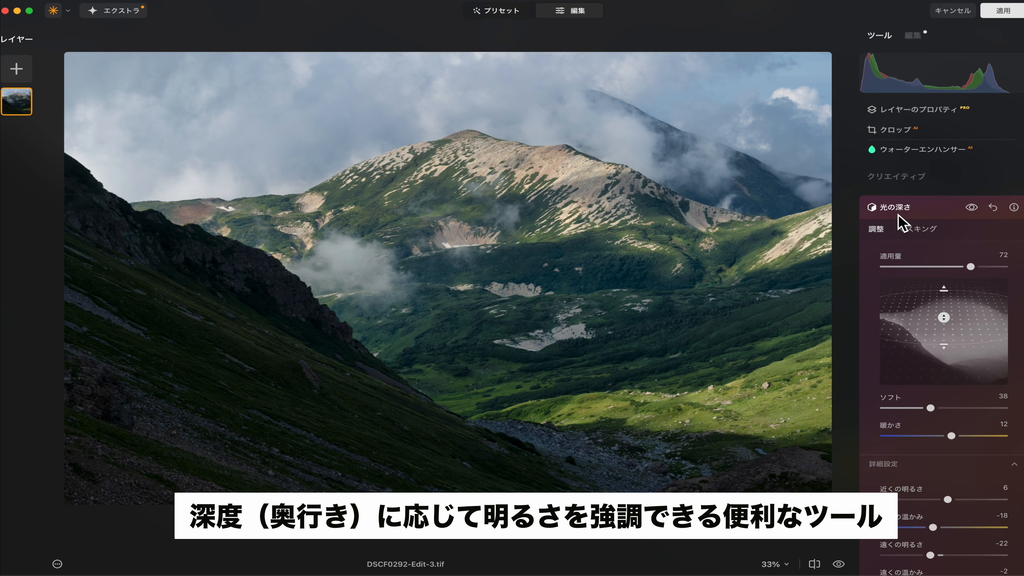
left_click(903, 208)
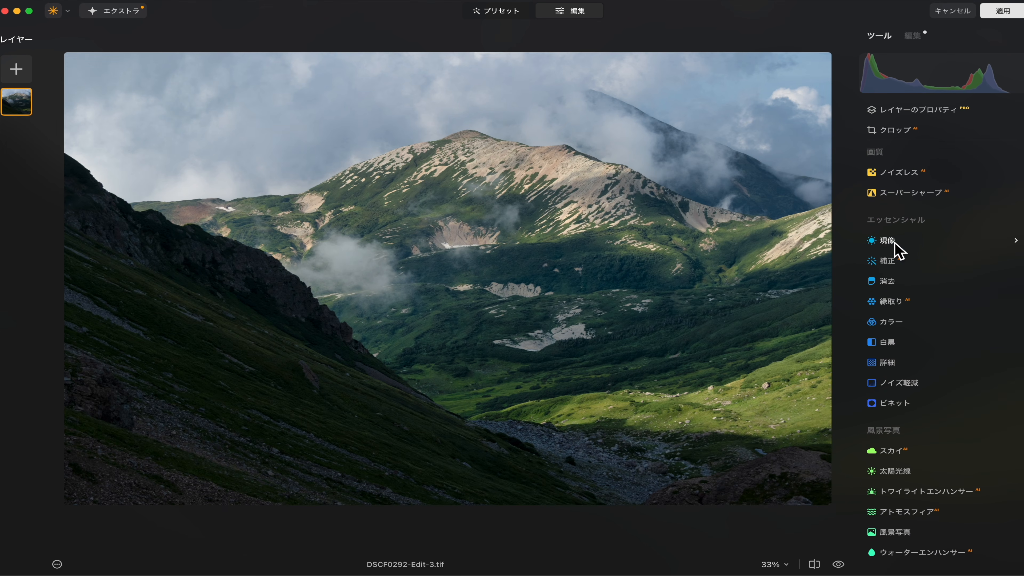
left_click(896, 248)
scroll(899, 379, "down", 5)
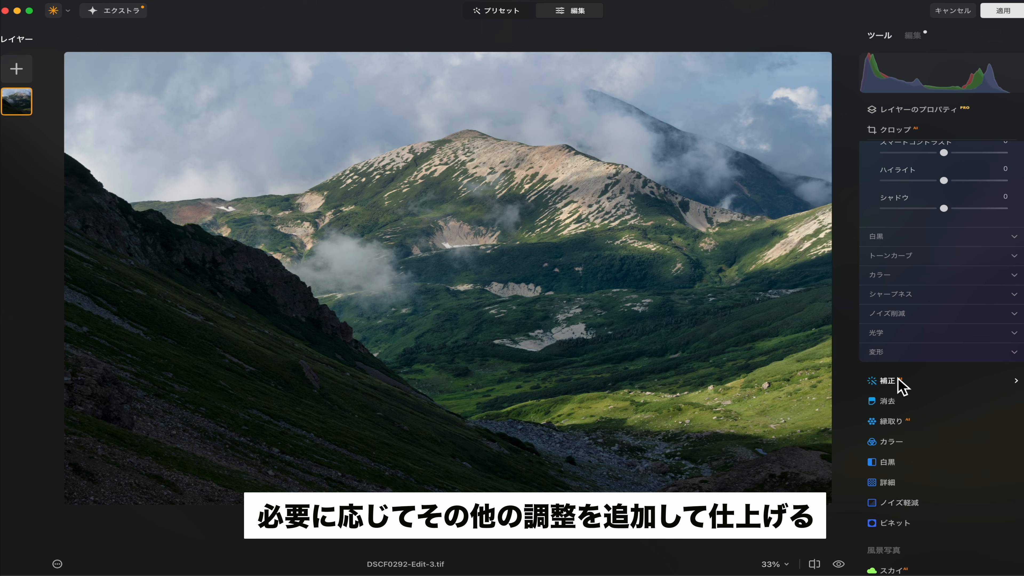
left_click(903, 260)
left_click_drag(978, 359, 971, 352)
left_click_drag(900, 422, 903, 424)
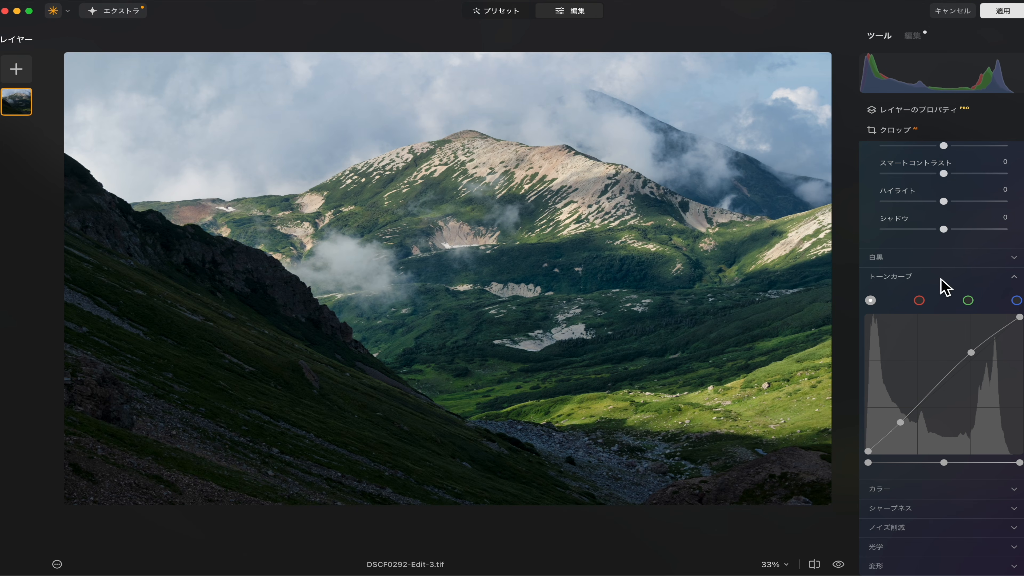
Compare the edited mountain photo with its original state.
left_click(841, 565)
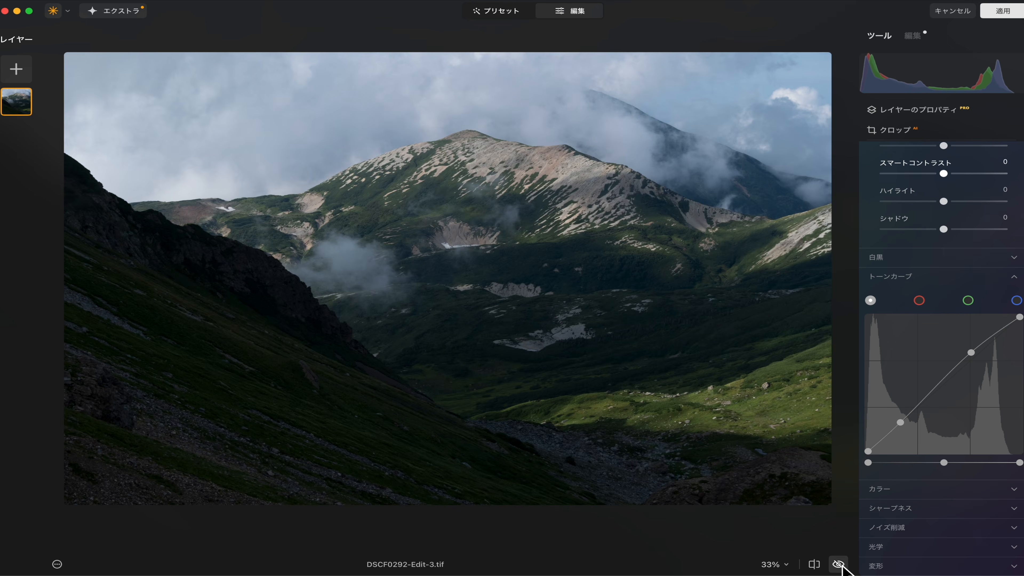
left_click(840, 565)
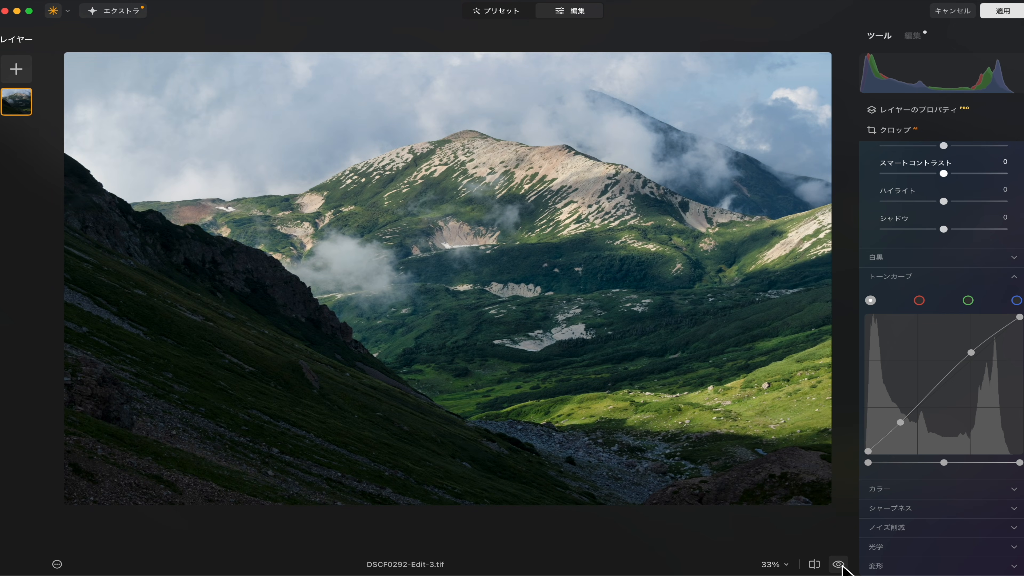
left_click(840, 565)
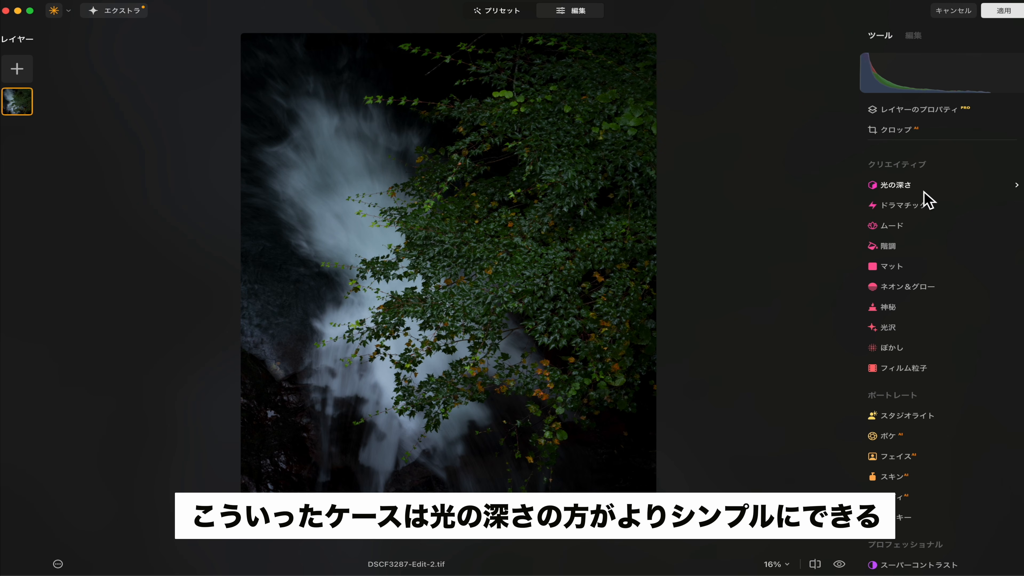
Apply 光の深さ to the waterfall photo at 適用量 100, try lighting the distant water, and bring the light forward onto the leaves.
left_click(896, 190)
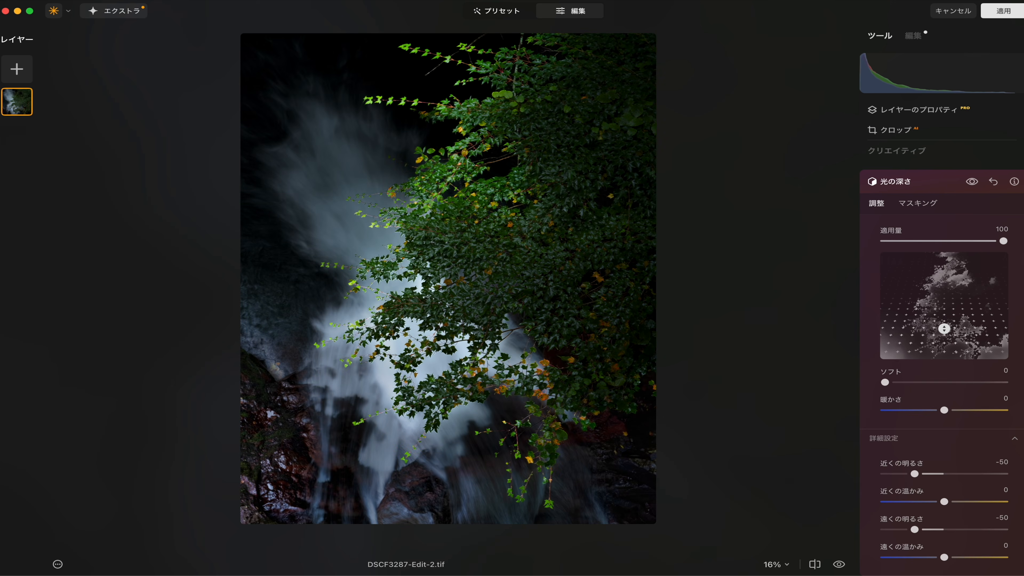
mouse_move(959, 345)
left_click_drag(944, 329, 941, 281)
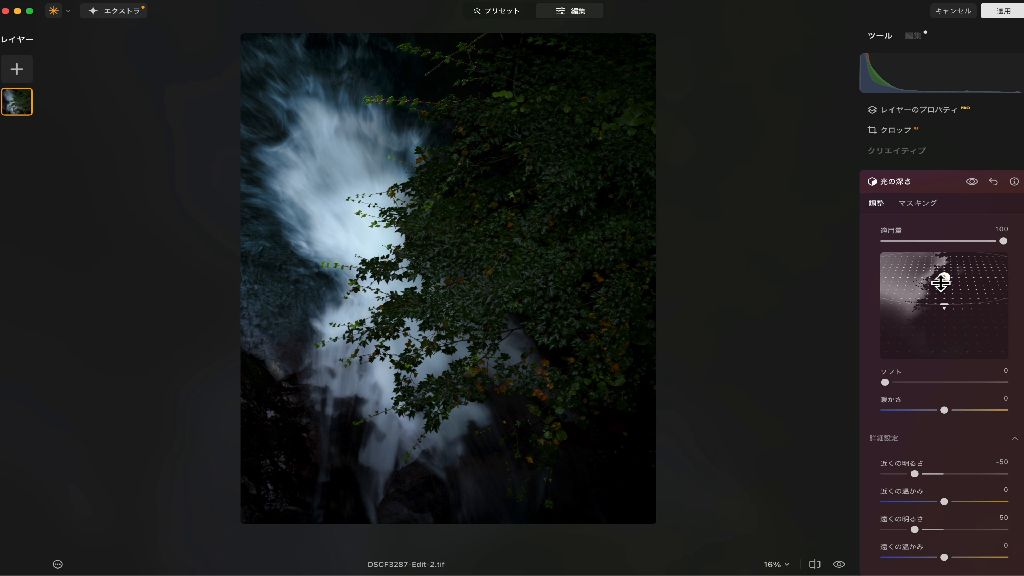
left_click_drag(942, 283, 932, 348)
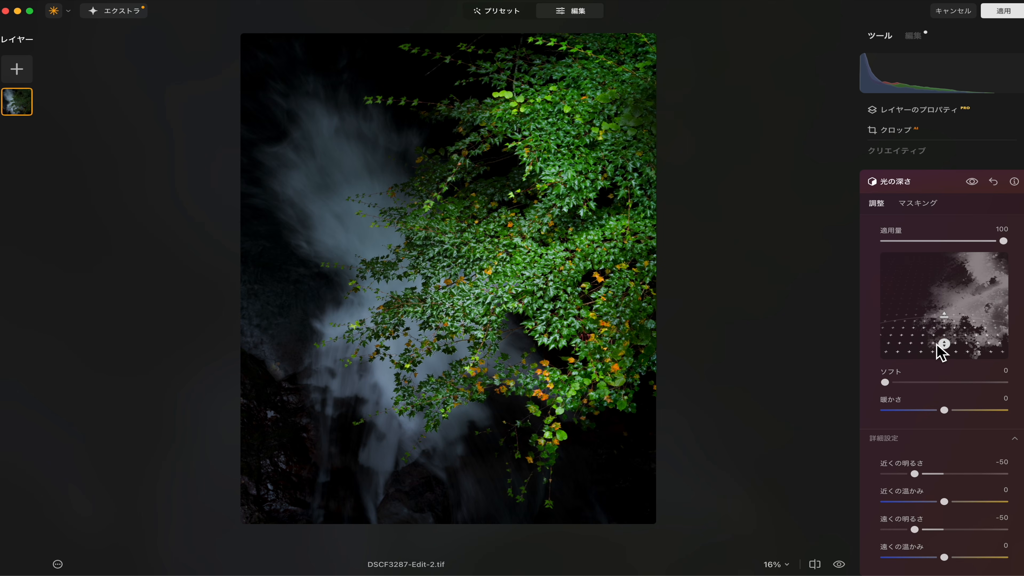
left_click_drag(956, 350, 954, 349)
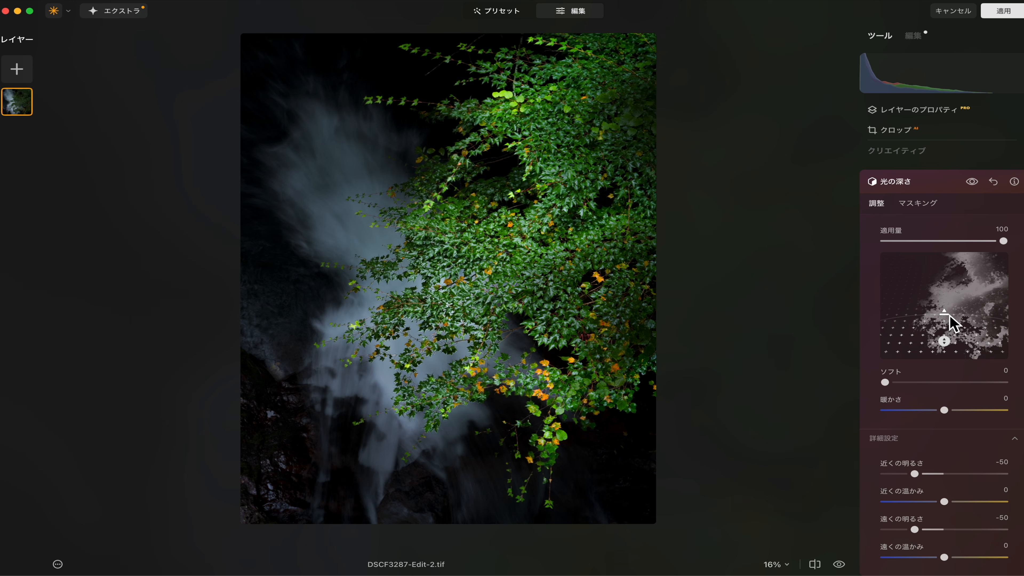
Widen the depth range of the light and fine-tune its position so it covers all the foreground foliage.
left_click_drag(953, 319, 955, 302)
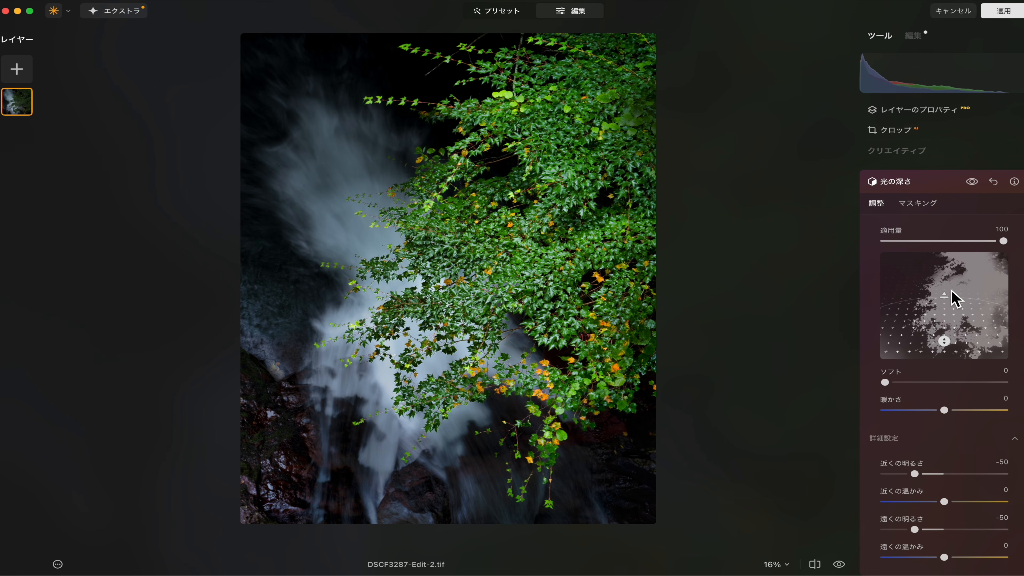
left_click_drag(952, 303, 953, 303)
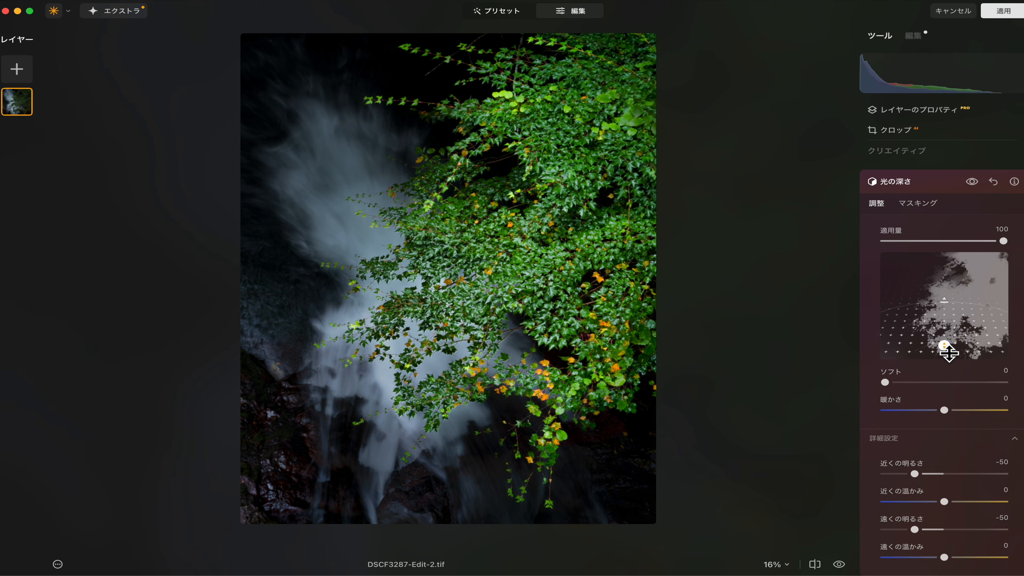
left_click_drag(949, 348, 946, 318)
left_click_drag(953, 360, 953, 350)
left_click_drag(951, 313, 957, 351)
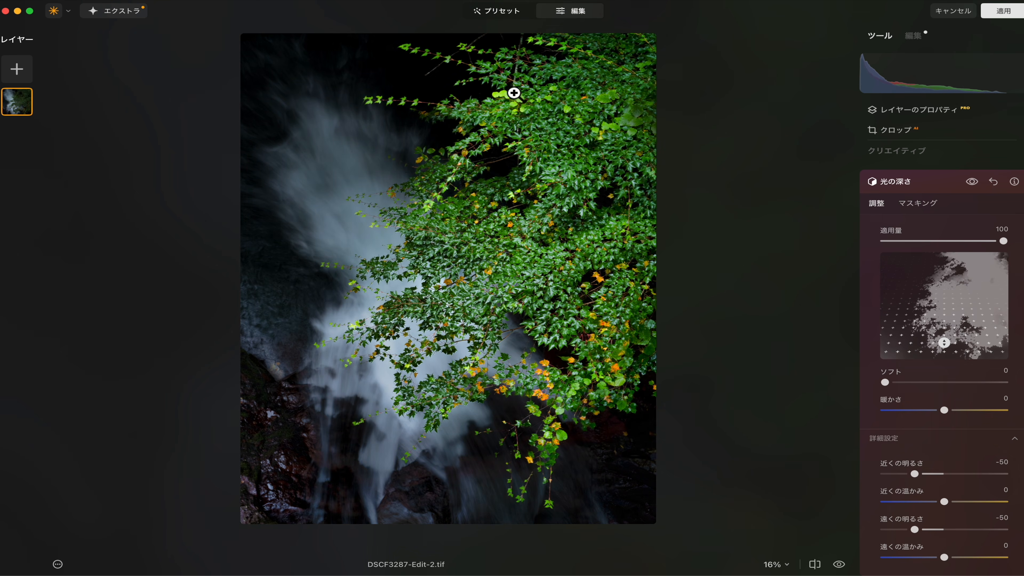
left_click_drag(953, 304, 953, 302)
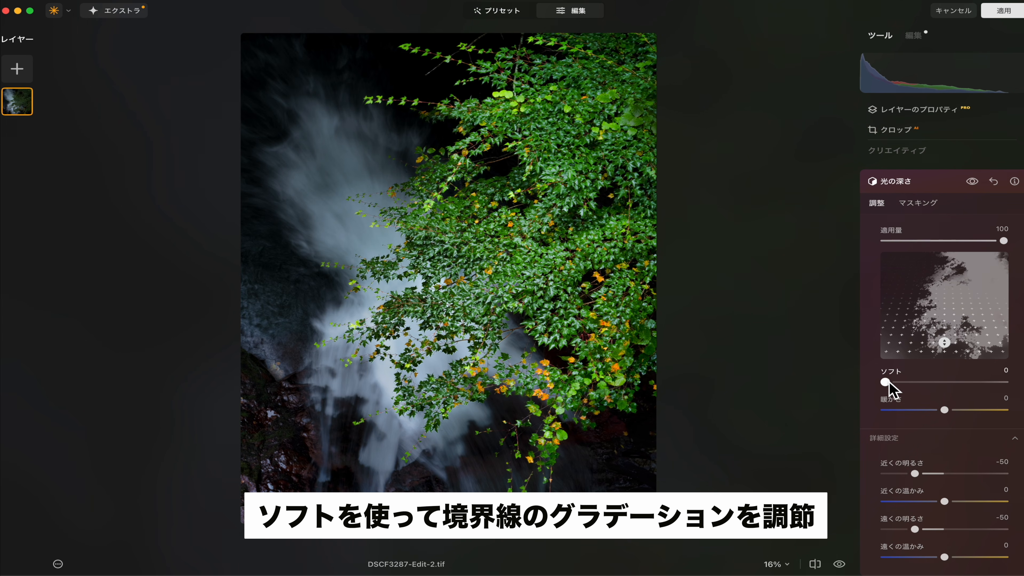
Soften the light boundary by setting ソフト to 10, and keep 暖かさ at 0.
mouse_move(889, 386)
left_mouse_down()
mouse_move(903, 381)
mouse_move(914, 394)
mouse_move(892, 394)
mouse_move(910, 386)
mouse_move(894, 386)
mouse_move(904, 397)
left_mouse_up()
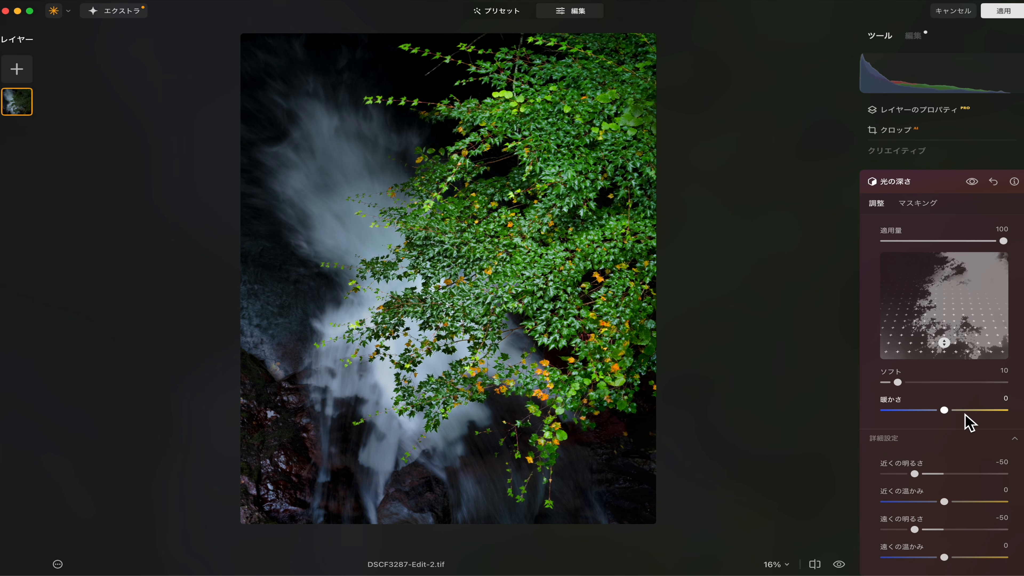
mouse_move(947, 412)
left_mouse_down()
mouse_move(916, 412)
mouse_move(954, 412)
mouse_move(944, 411)
left_mouse_up()
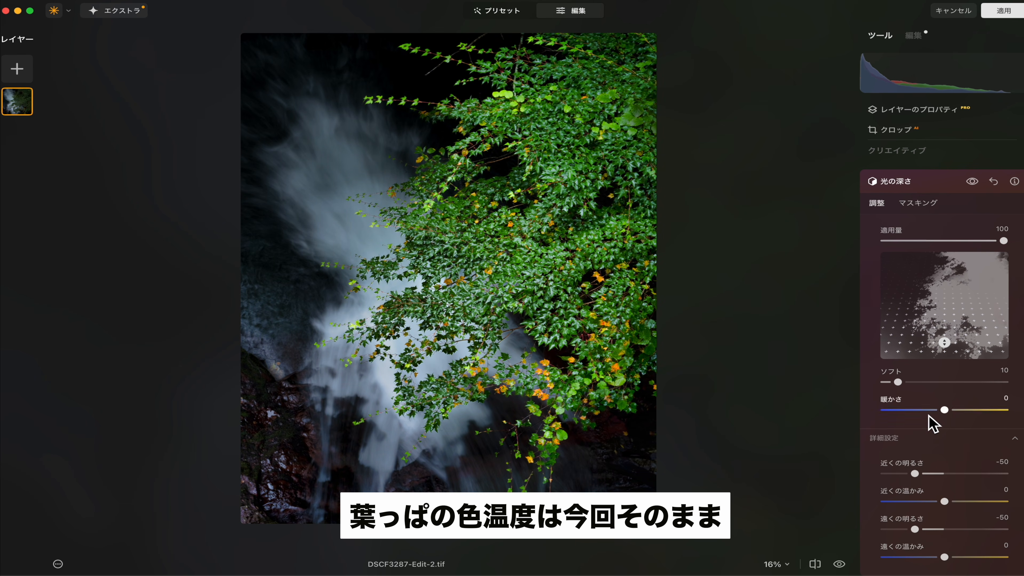
Try 近くの明るさ at 36 and reset it to -50.
scroll(926, 456, "down", 3)
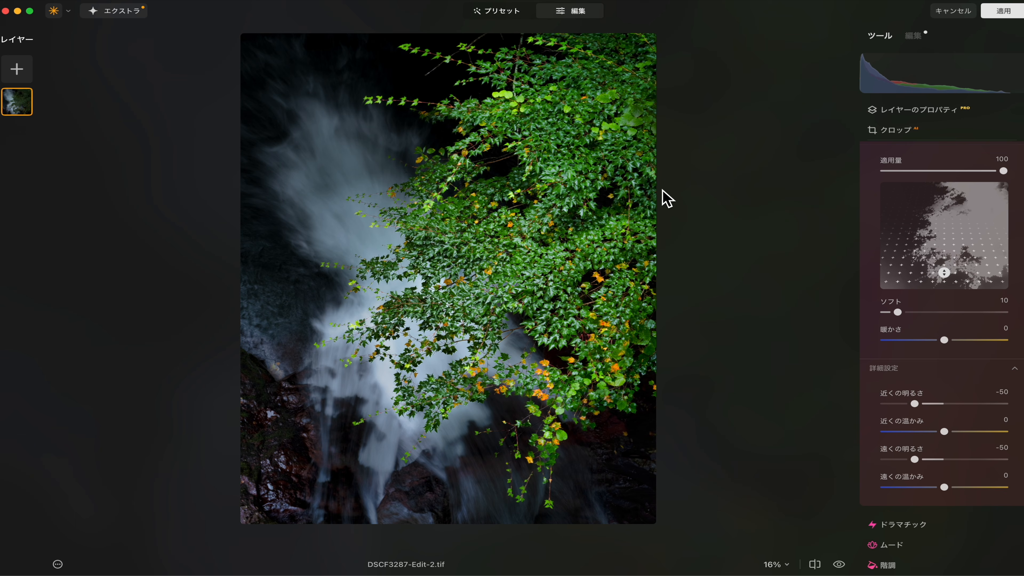
scroll(931, 409, "down", 3)
left_click_drag(934, 406, 973, 401)
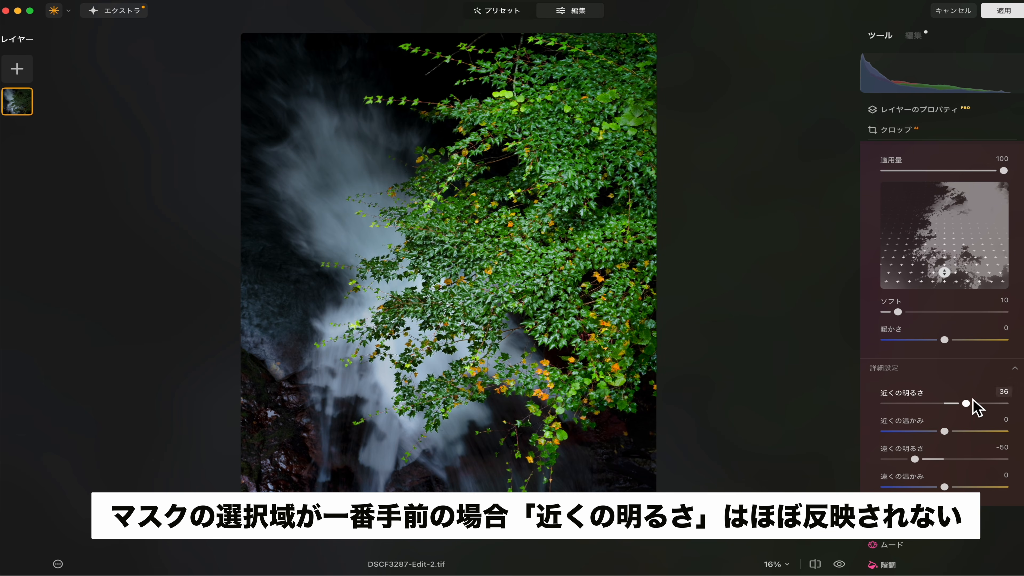
double_click(972, 399)
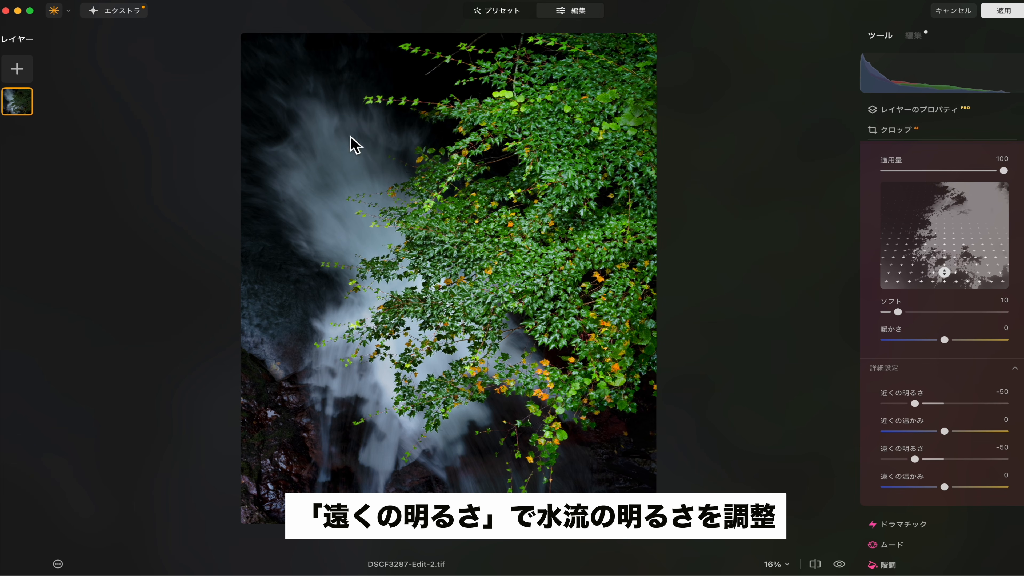
Keep 遠くの明るさ at -50 and cool the waterfall behind the leaves by setting 遠くの温かみ to -26.
mouse_move(924, 461)
left_mouse_down()
mouse_move(903, 462)
mouse_move(1001, 459)
mouse_move(883, 462)
mouse_move(953, 465)
mouse_move(915, 461)
left_mouse_up()
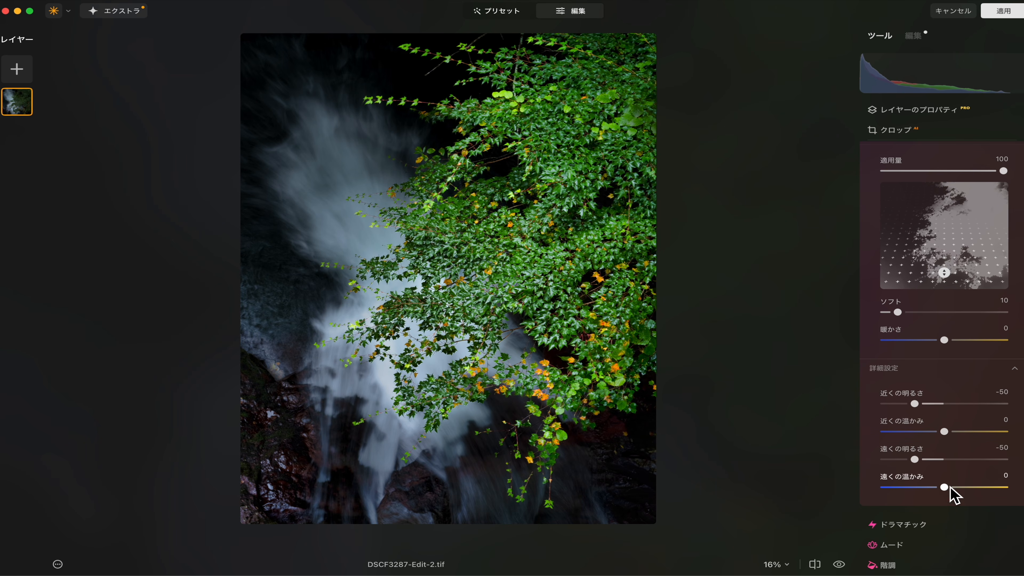
left_click_drag(948, 491, 933, 489)
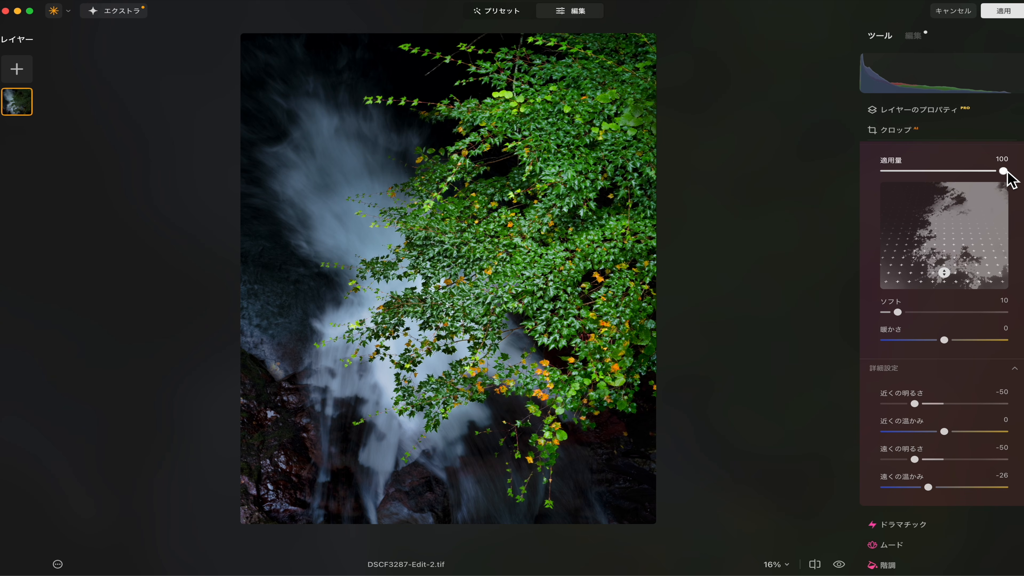
Compare the waterfall photo with and without the 光の深さ effect, leaving the effect enabled.
scroll(1004, 178, "up", 3)
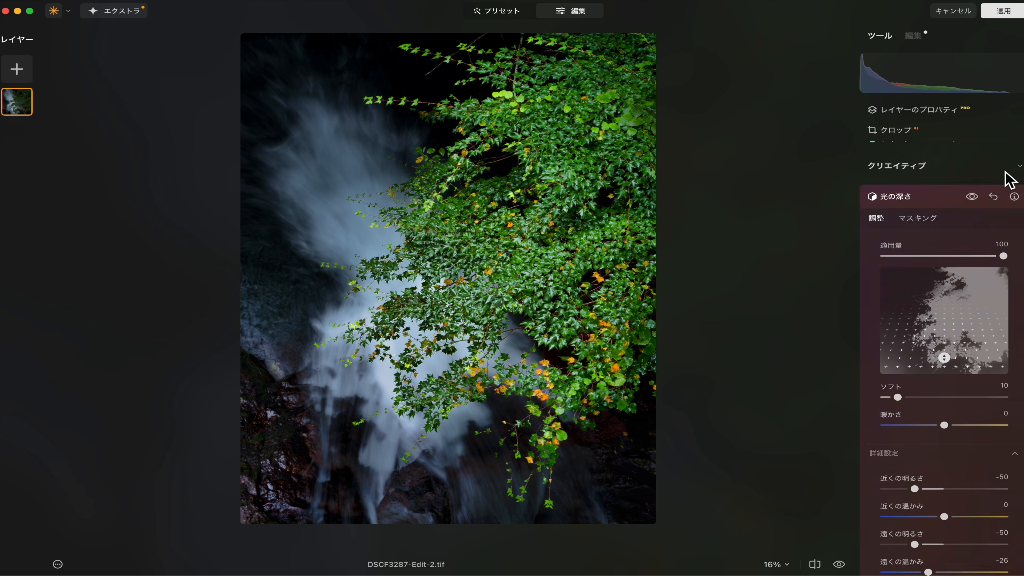
left_click(973, 196)
left_click(973, 196)
left_click(972, 197)
left_click(972, 197)
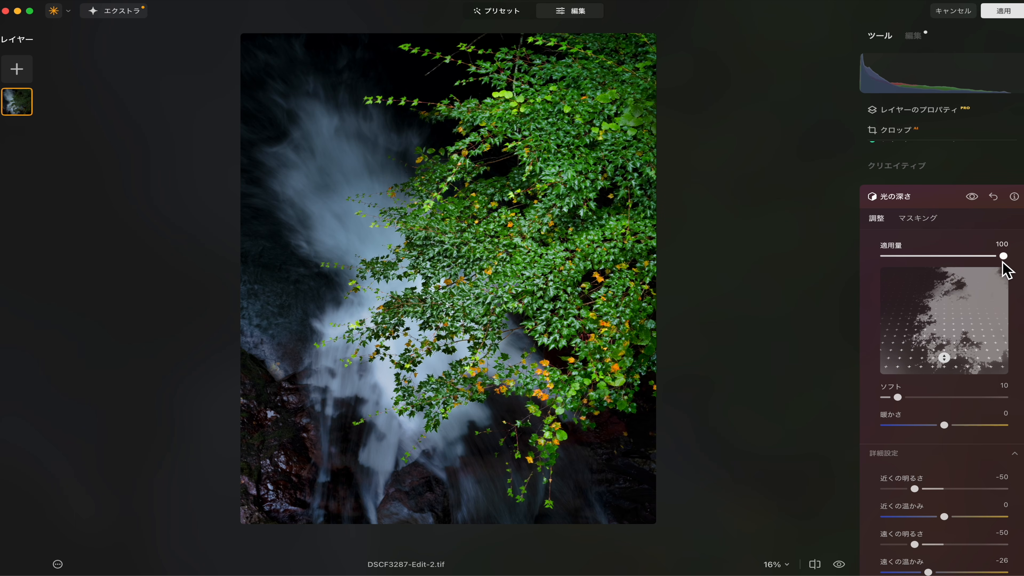
Reduce the 光の深さ effect's 適用量 to 77 and rebalance its light with 近くの明るさ at -48 and 遠くの明るさ at -16.
left_click_drag(1003, 256, 977, 261)
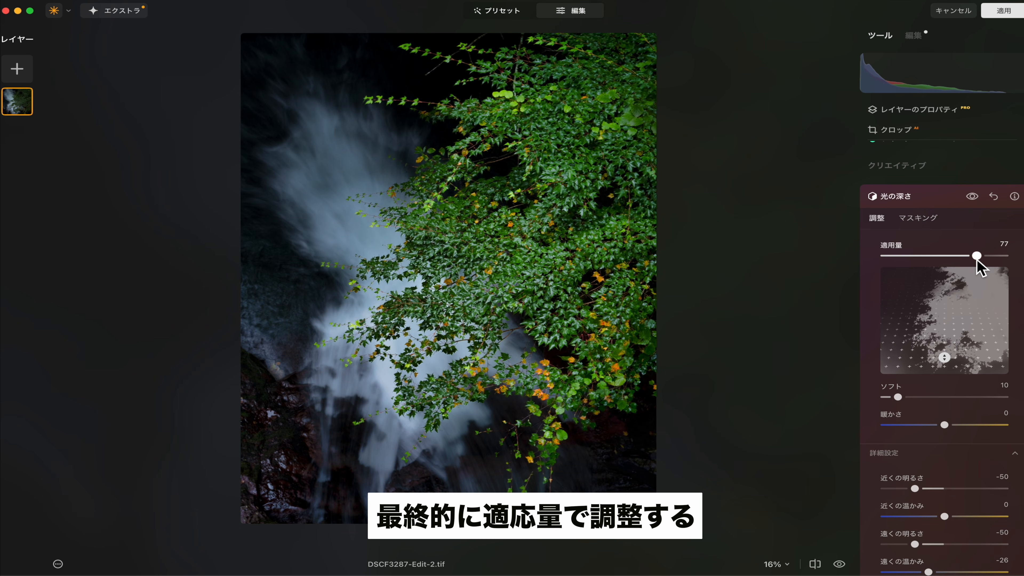
scroll(933, 524, "down", 2)
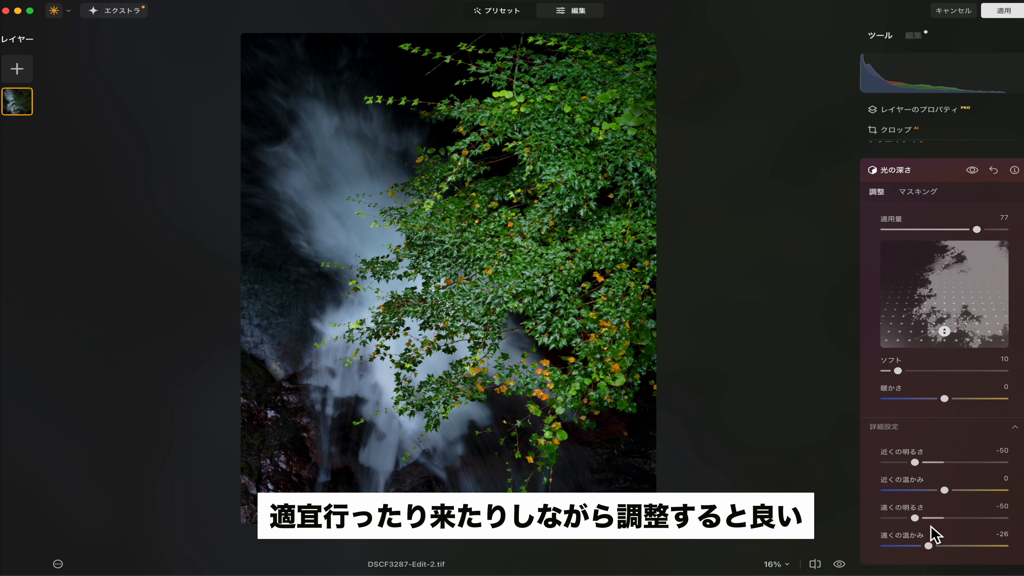
left_click_drag(915, 512, 936, 515)
mouse_move(914, 456)
left_mouse_down()
mouse_move(927, 456)
mouse_move(916, 456)
left_mouse_up()
left_click_drag(941, 517, 941, 517)
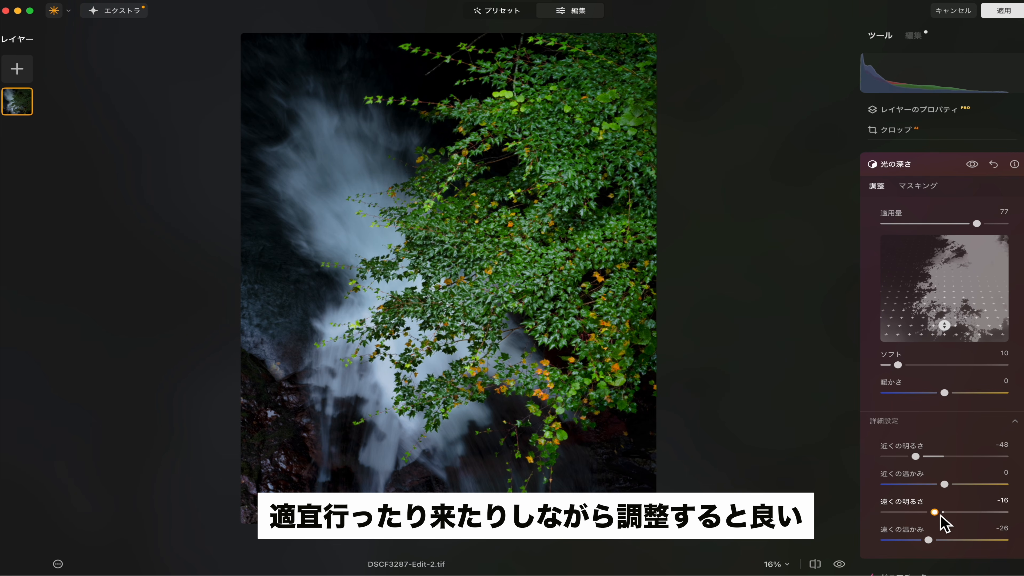
Check the rebalanced 光の深さ result against the photo without the effect, keeping the effect switched on.
left_click(972, 166)
left_click(972, 165)
left_click(972, 166)
left_click(972, 165)
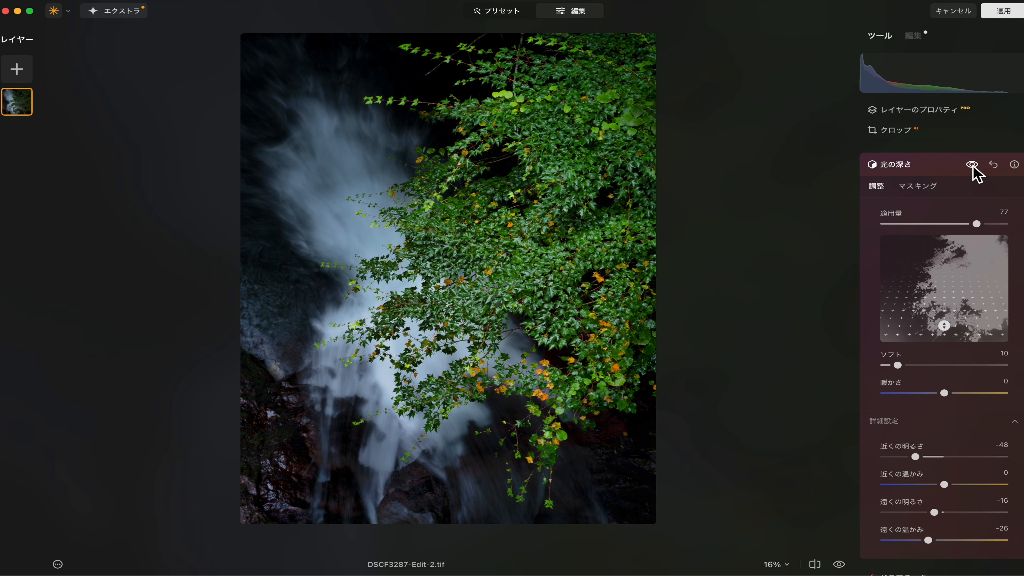